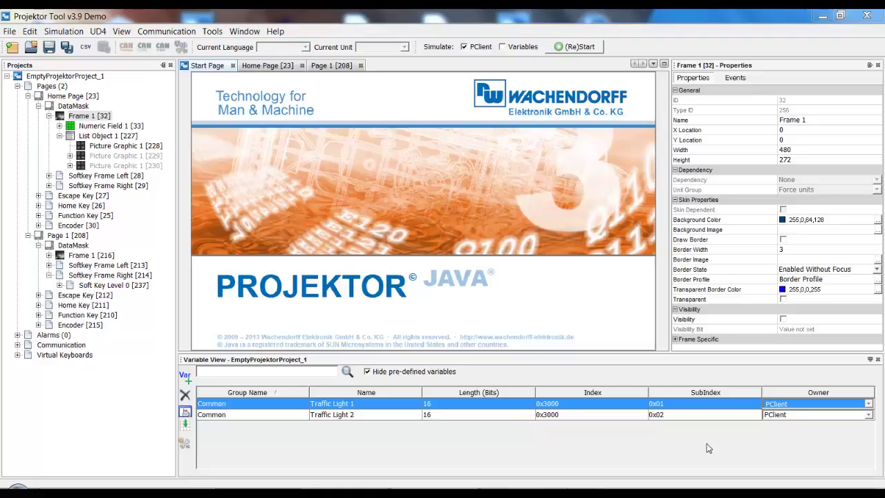
# - On the Home Page, duplicate the numeric field above the traffic light and place the copy beside it at about X 251, Y 10
pyautogui.click(266, 66)
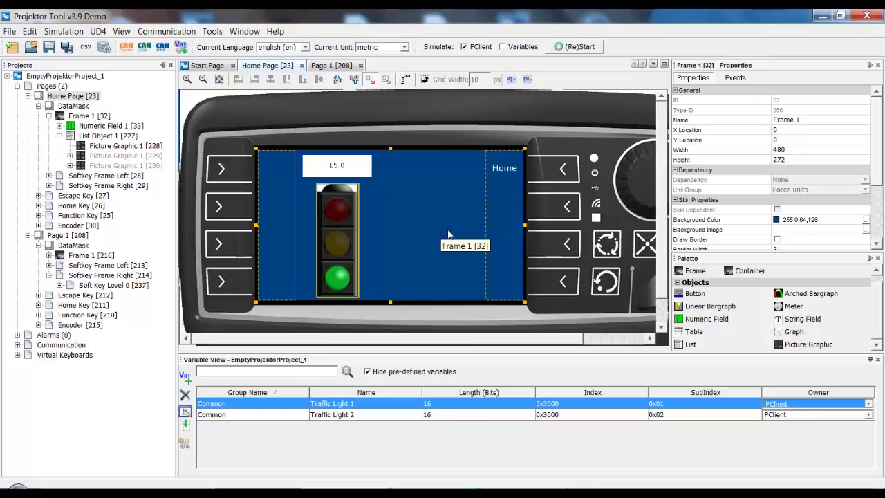
pyautogui.click(363, 166)
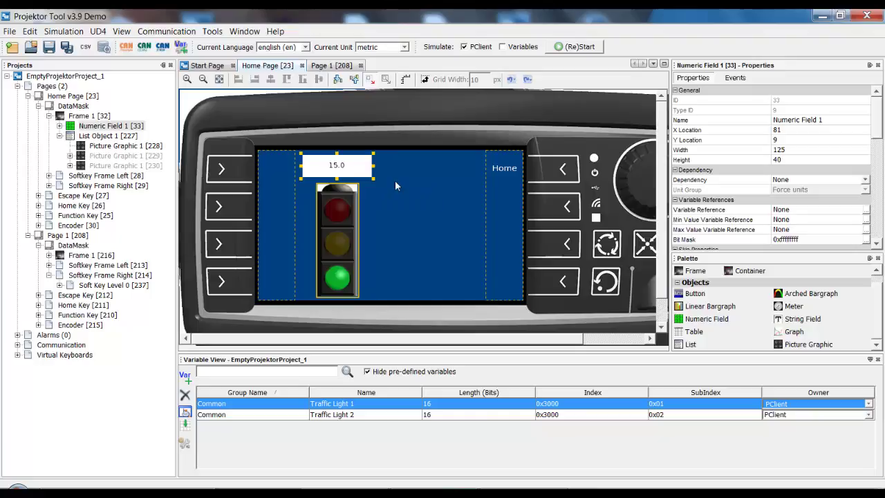
pyautogui.click(434, 224)
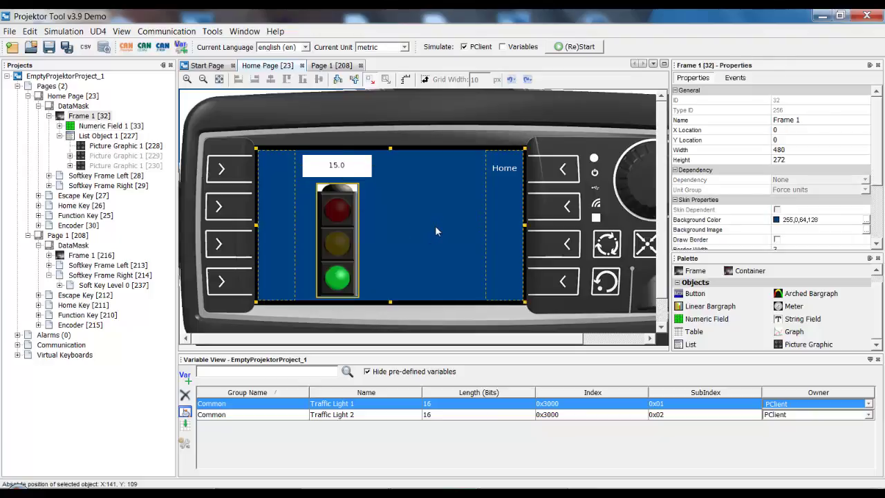
pyautogui.hotkey('ctrl', 'v')
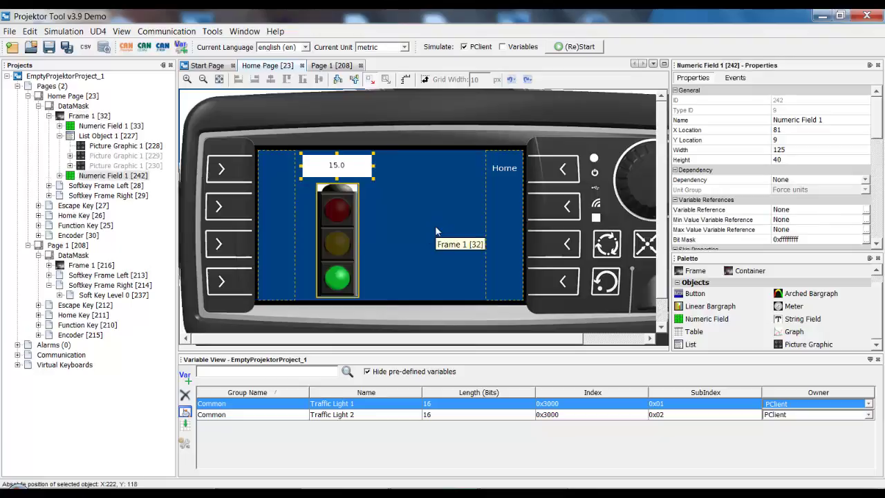
pyautogui.moveTo(345, 171); pyautogui.dragTo(438, 171)
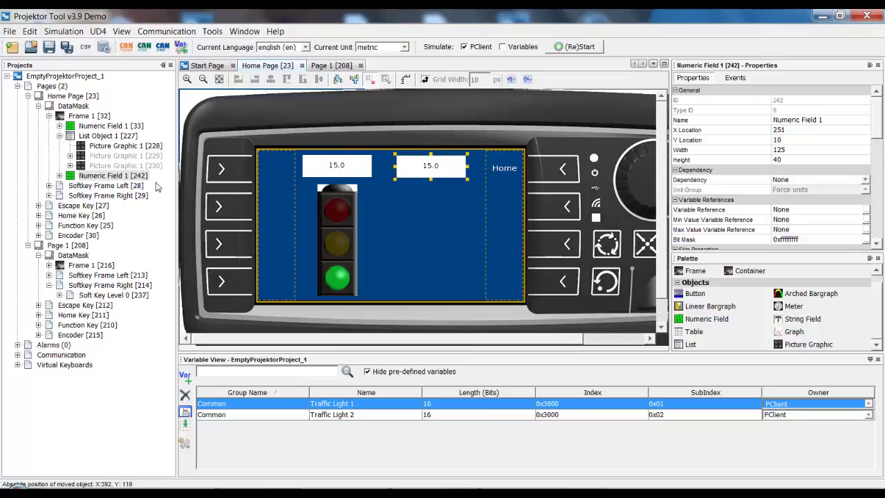
pyautogui.click(96, 125)
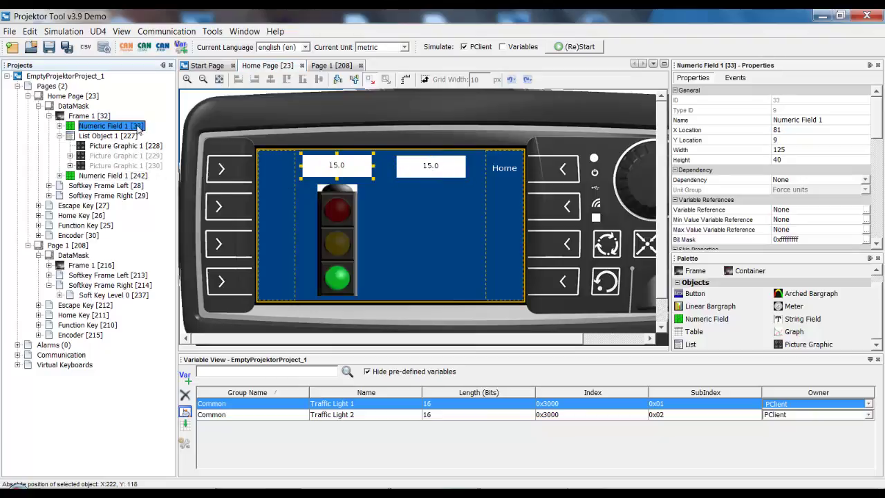
pyautogui.click(117, 177)
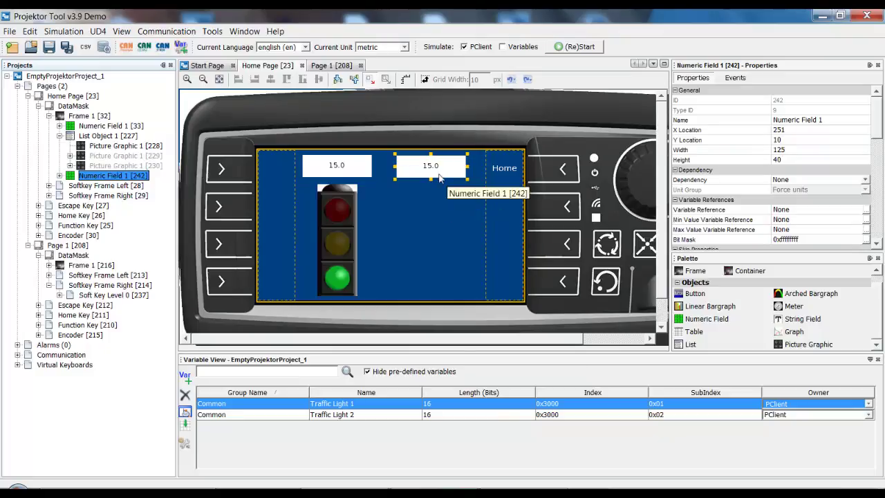
# - Paste the copied numeric field as a reference, then place the upper instance at about X 236, Y 24 and the lower at X 268, Y 164
pyautogui.click(443, 211)
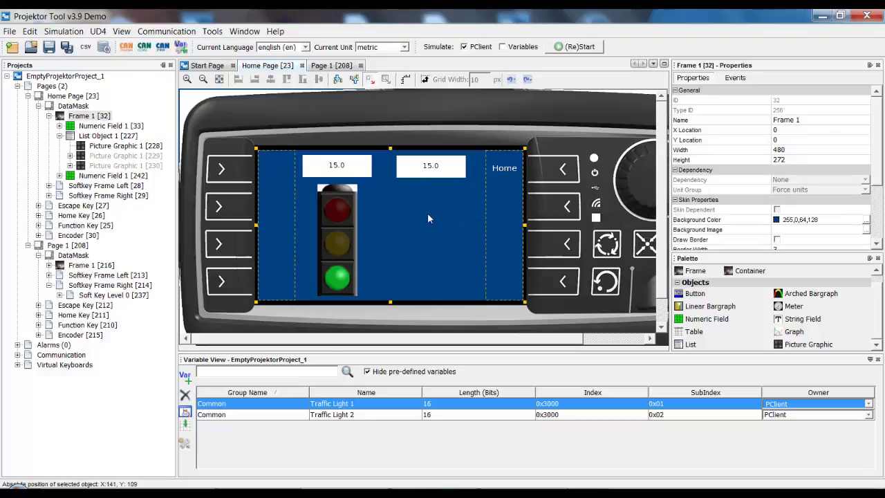
pyautogui.rightClick(427, 213)
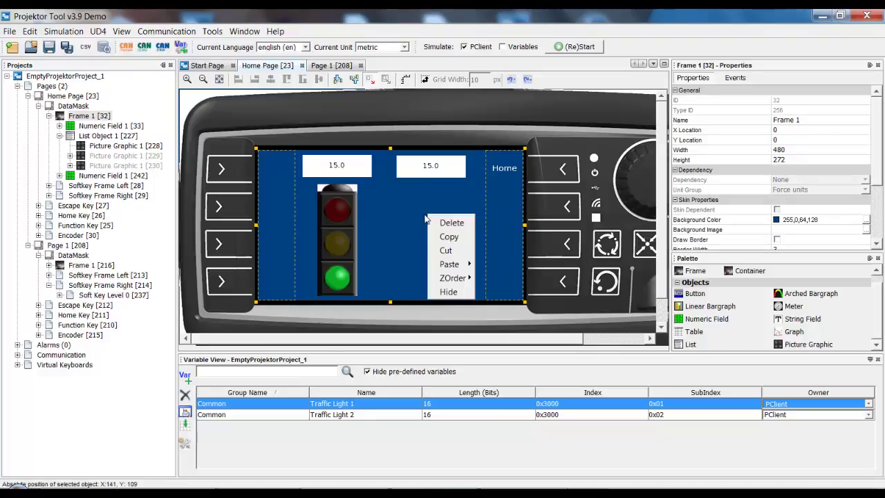
pyautogui.moveTo(447, 265)
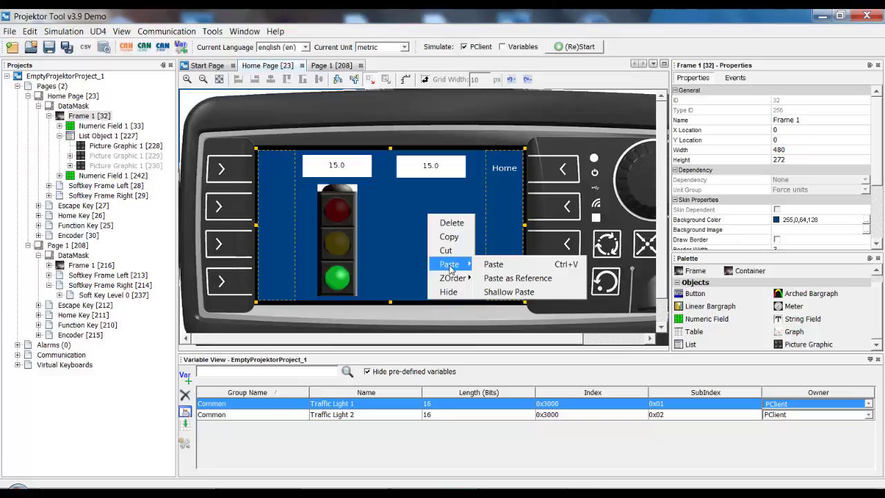
pyautogui.click(533, 283)
pyautogui.moveTo(447, 176); pyautogui.dragTo(440, 274)
pyautogui.moveTo(450, 168)
pyautogui.mouseDown()
pyautogui.moveTo(426, 179)
pyautogui.moveTo(446, 166)
pyautogui.moveTo(441, 176)
pyautogui.mouseUp()
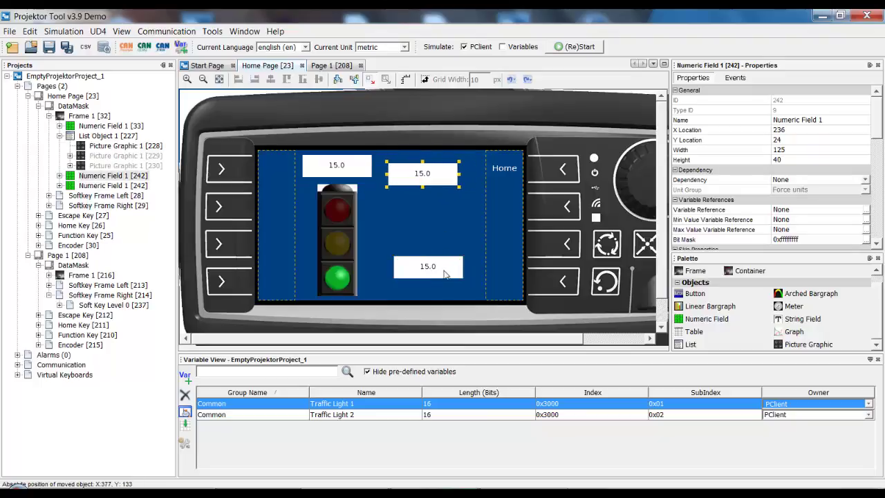
pyautogui.moveTo(445, 273); pyautogui.dragTo(459, 261)
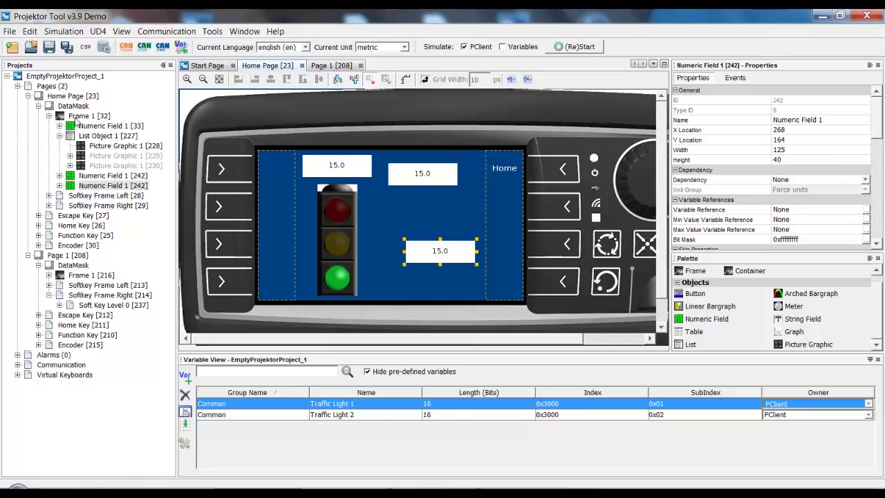
# - Resize the upper instance of the copied numeric field to about 122 by 72 and set its font attribute to Number Bold Black
pyautogui.click(441, 181)
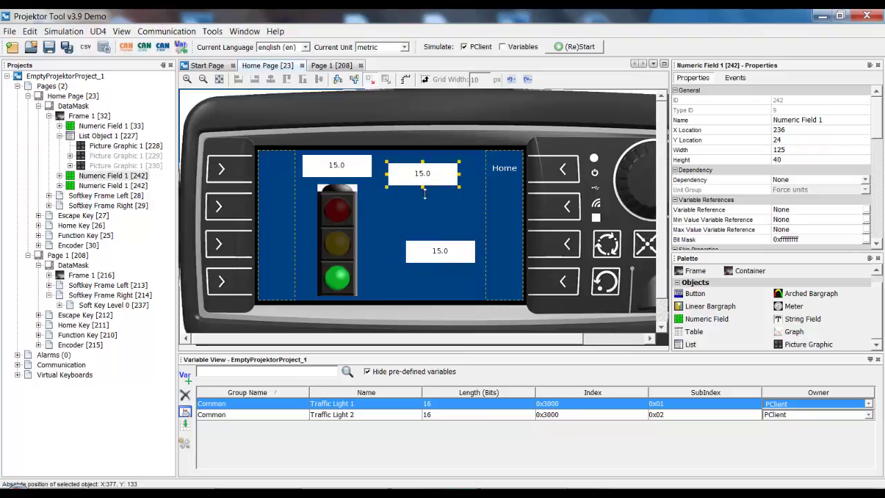
pyautogui.moveTo(424, 194); pyautogui.dragTo(457, 183)
pyautogui.scroll(-5, 732, 189)
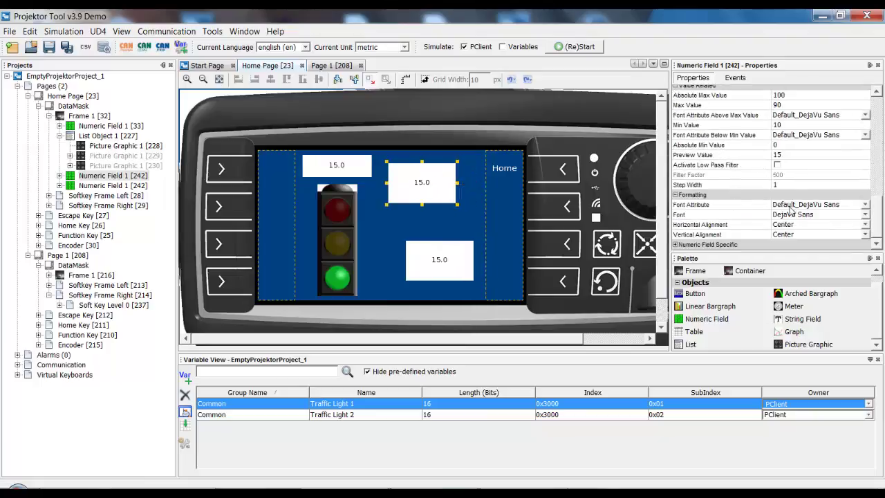
pyautogui.click(790, 206)
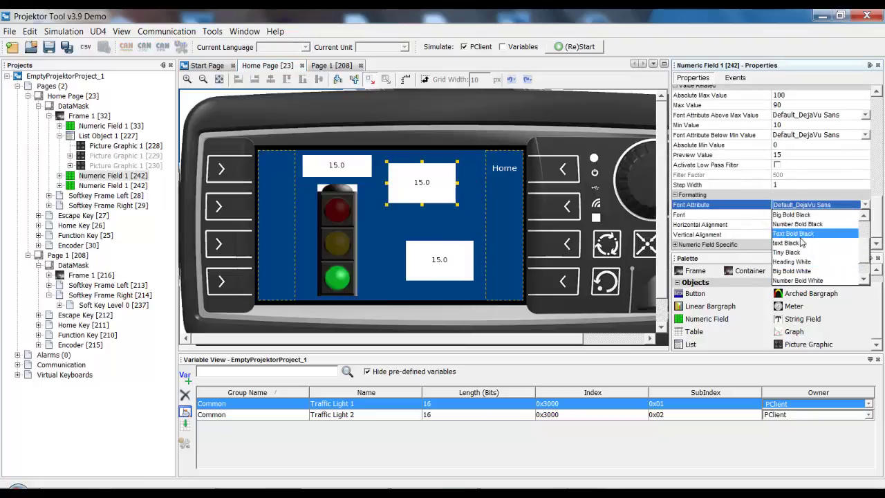
pyautogui.click(792, 224)
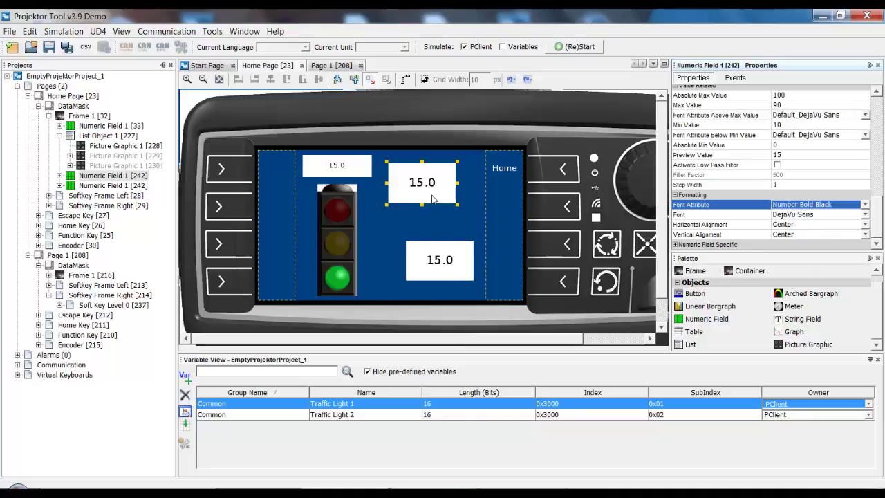
pyautogui.click(446, 263)
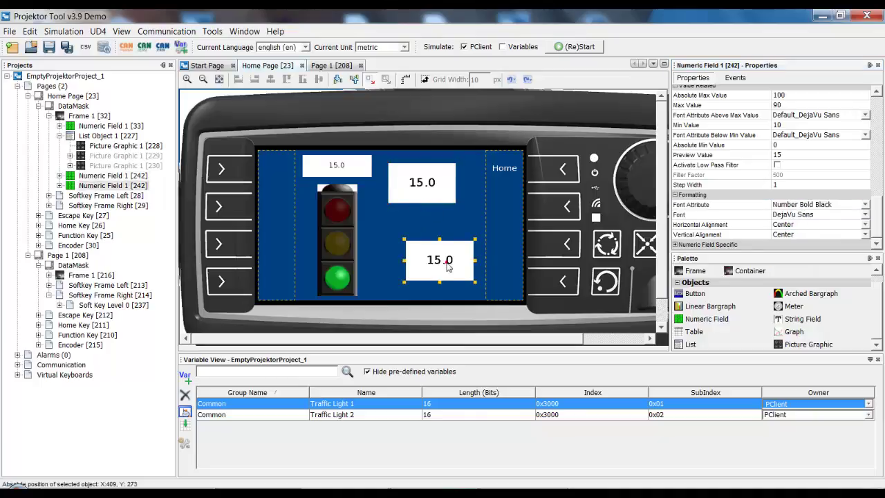
pyautogui.click(116, 185)
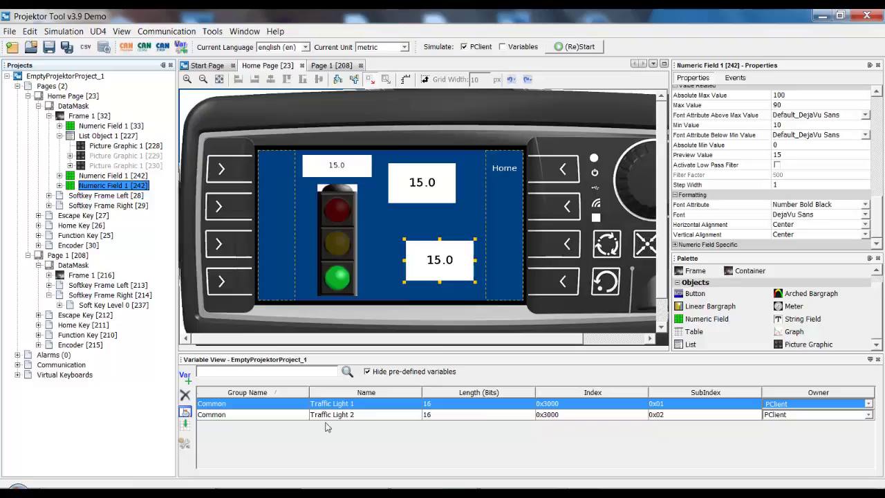
# - Assign Traffic Light 2 as the variable reference of the upper copied numeric field and check the lower instance's variable reference
pyautogui.click(347, 417)
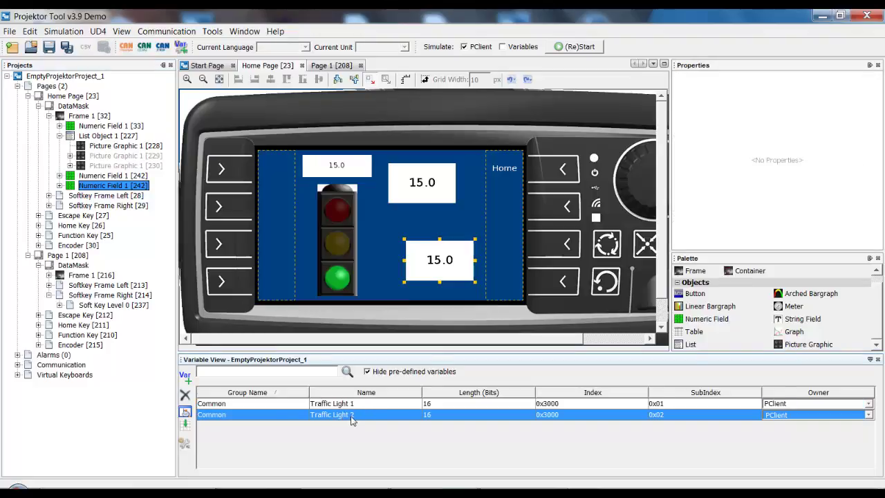
pyautogui.moveTo(350, 415); pyautogui.dragTo(428, 194)
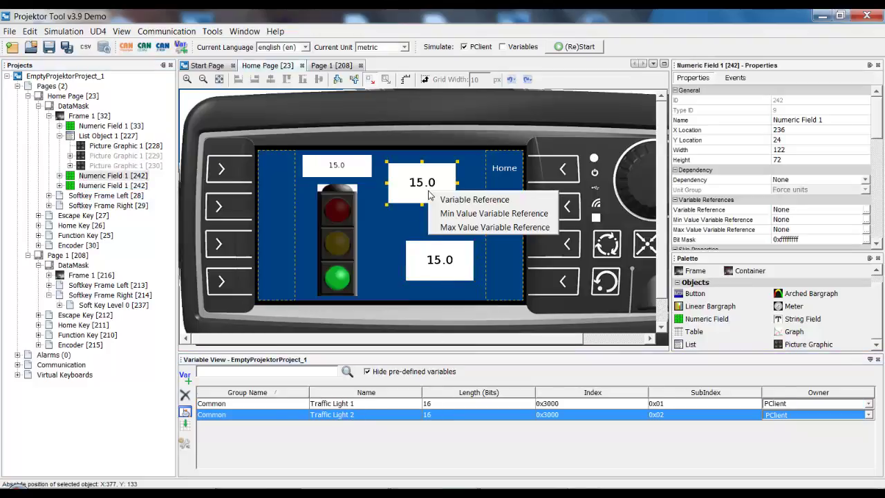
pyautogui.click(475, 200)
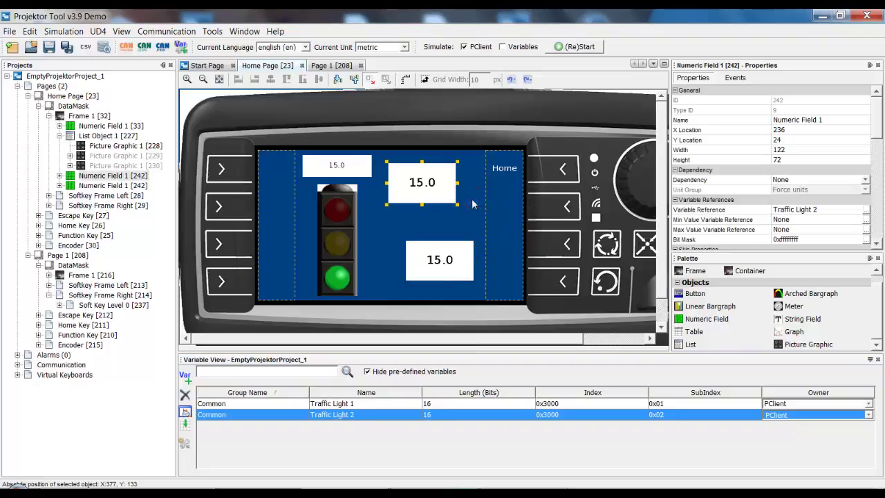
pyautogui.click(448, 267)
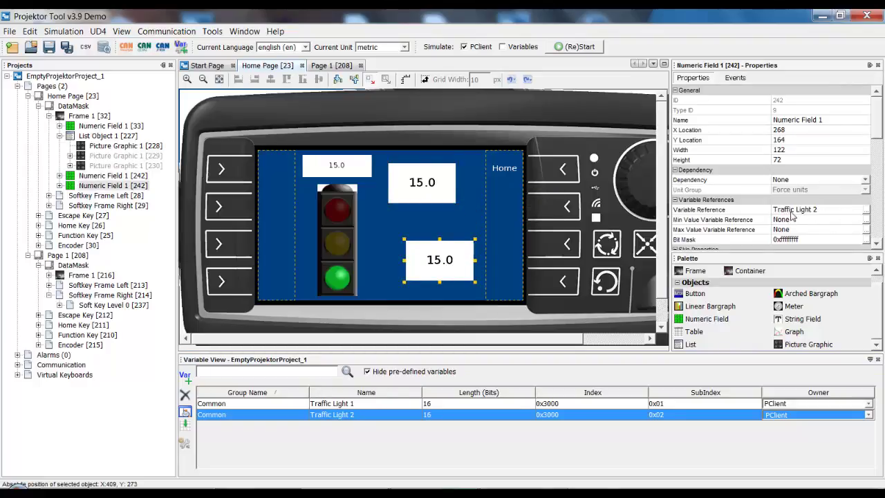
# - Delete the lower referenced instance of the numeric field from the Home Page
pyautogui.rightClick(454, 262)
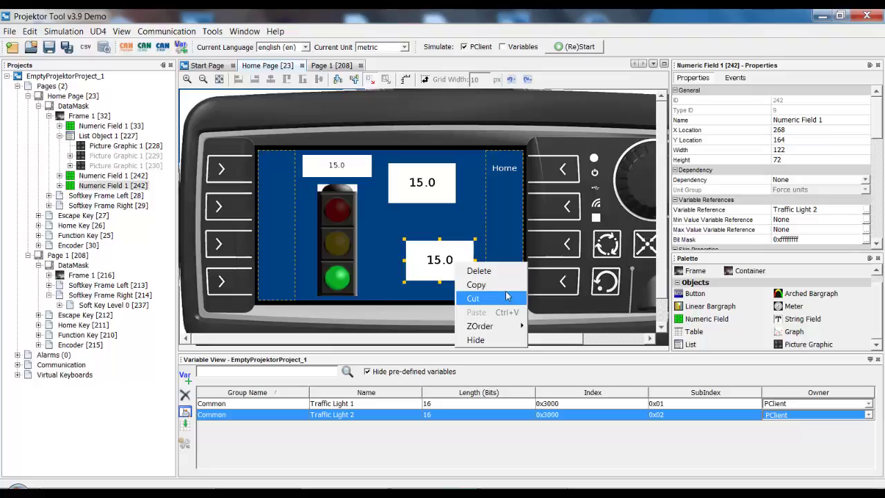
pyautogui.click(493, 274)
pyautogui.click(418, 262)
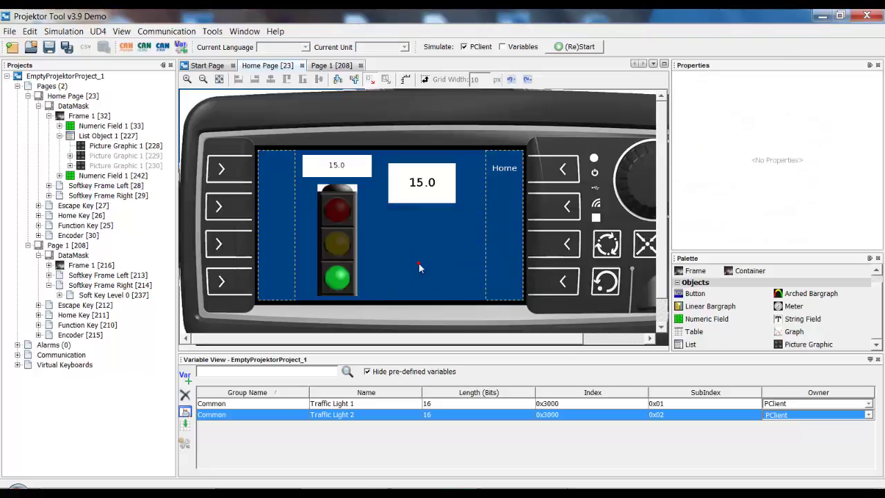
# - Reduce the remaining copied numeric field to a height of about 37 and place it at about X 247, Y 10
pyautogui.click(424, 201)
pyautogui.moveTo(424, 198); pyautogui.dragTo(438, 175)
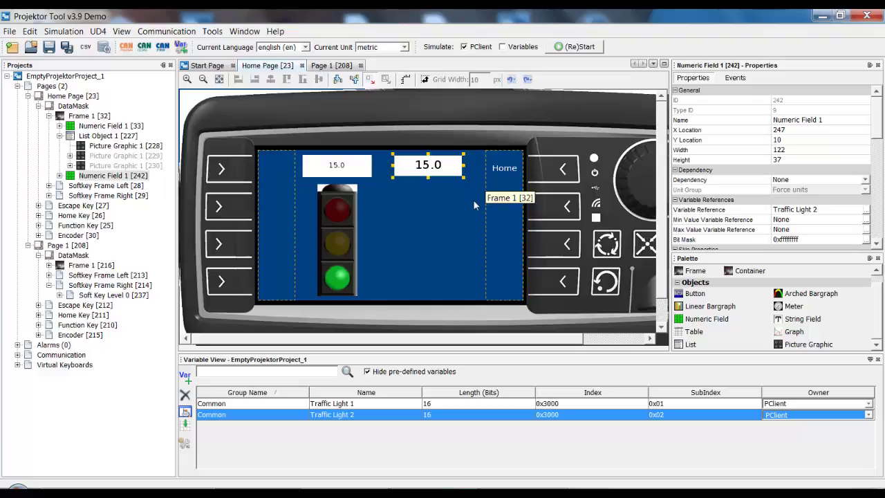
# - Copy the Home softkey from the Home Page and paste it as a reference onto SoftKey 1 of the right softkey frame on Page 1
pyautogui.click(496, 174)
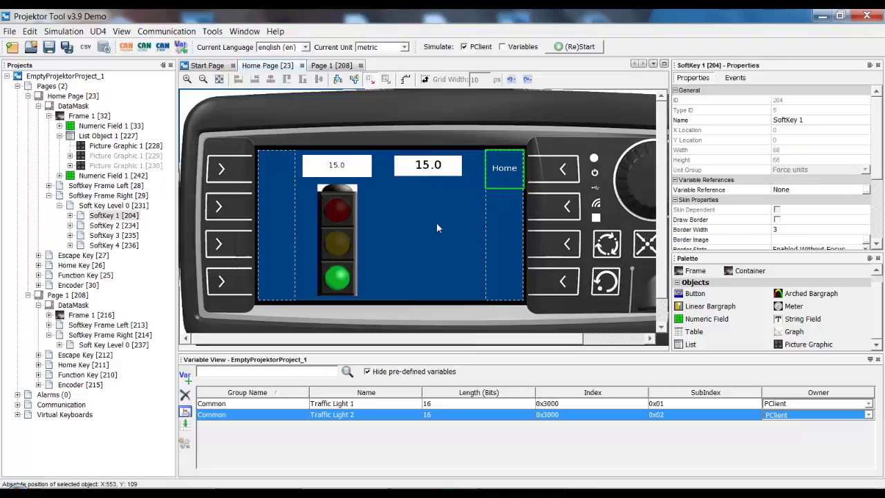
pyautogui.rightClick(503, 167)
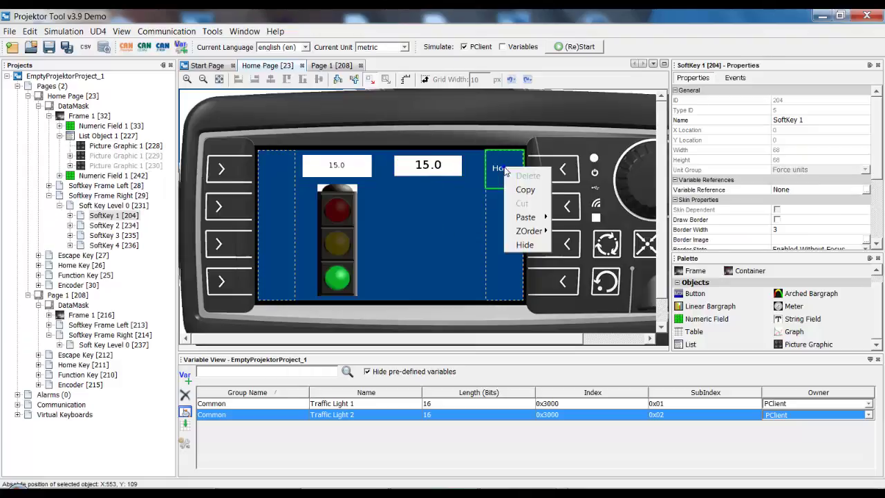
pyautogui.click(528, 192)
pyautogui.click(504, 277)
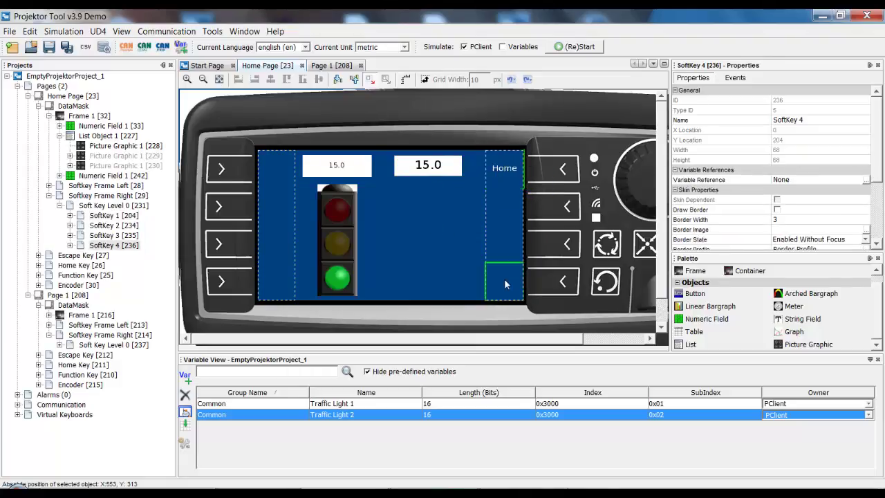
pyautogui.click(327, 65)
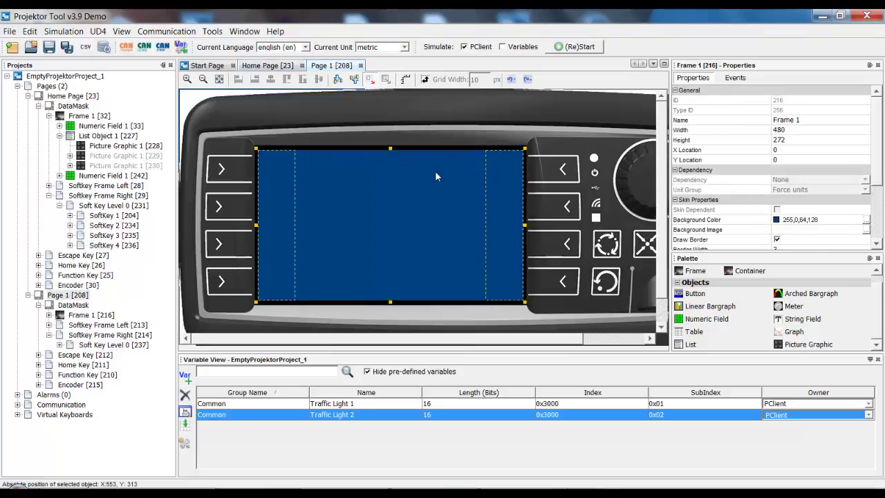
pyautogui.click(502, 166)
pyautogui.rightClick(502, 166)
pyautogui.moveTo(528, 191)
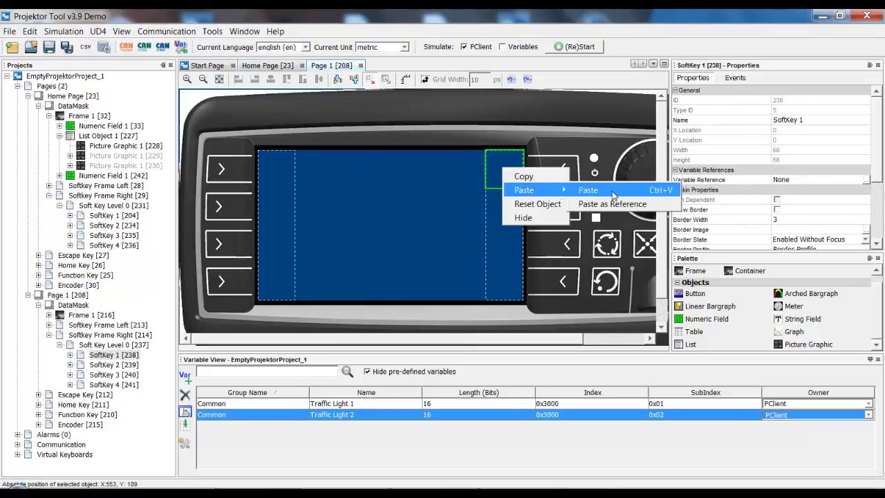
pyautogui.click(611, 204)
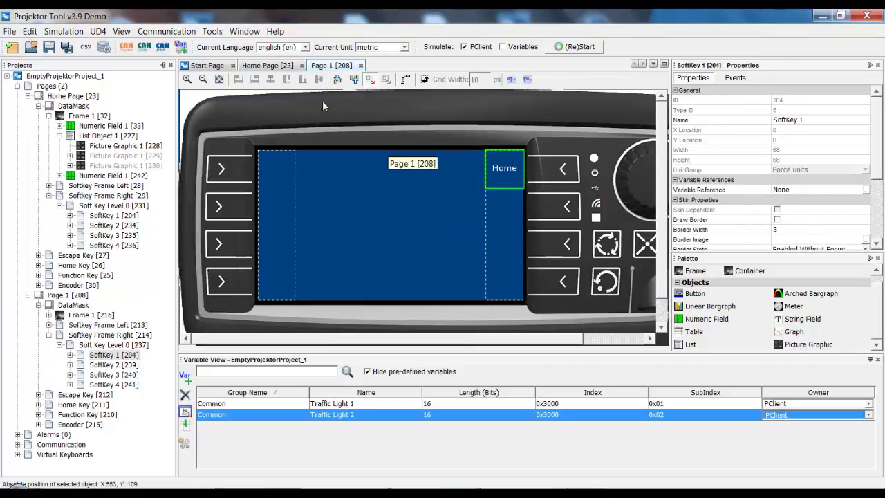
# - Examine the events of the Home softkey on both the Home Page and Page 1
pyautogui.click(268, 65)
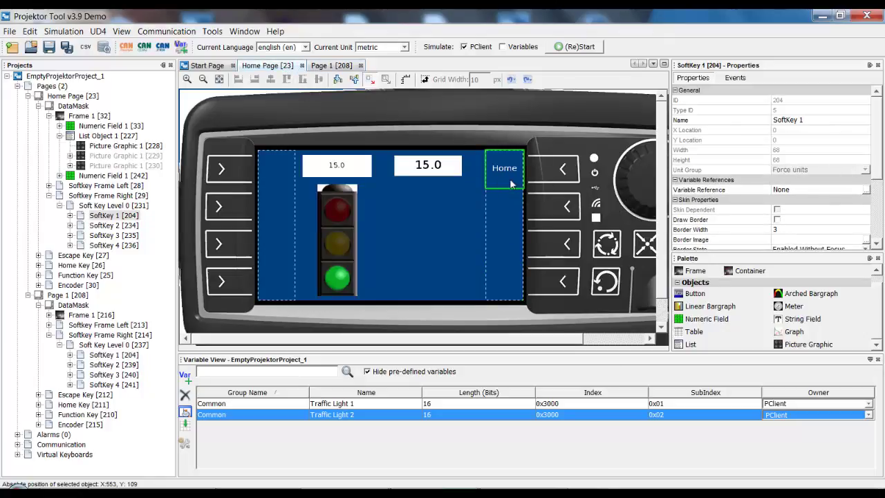
pyautogui.click(735, 78)
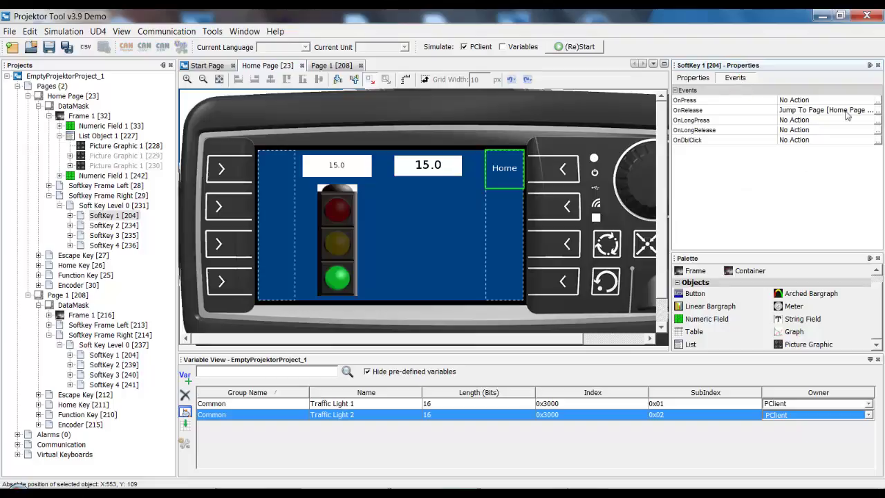
pyautogui.click(342, 65)
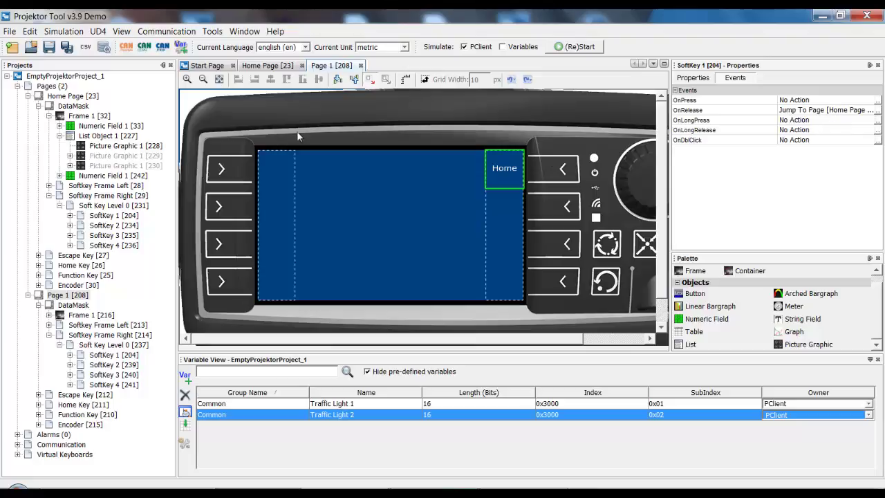
pyautogui.click(272, 66)
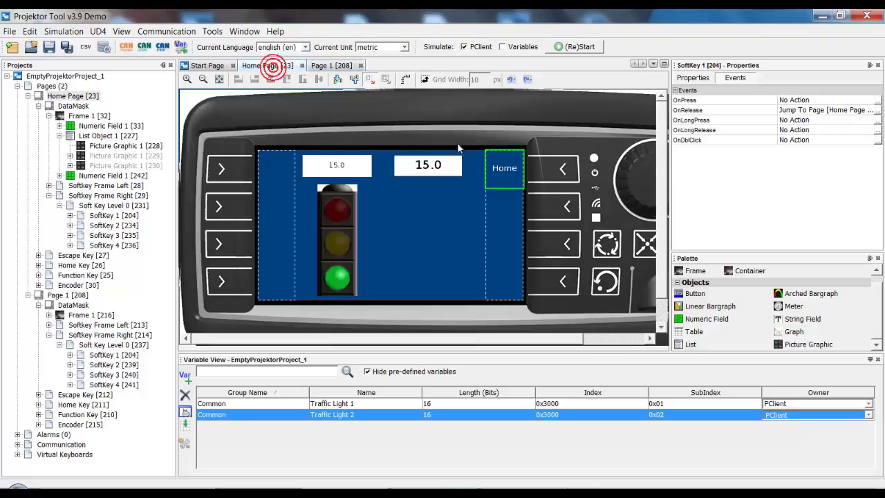
# - Change the preview value of the string field inside the Home Page's SoftKey 1 to "Default"
pyautogui.rightClick(507, 168)
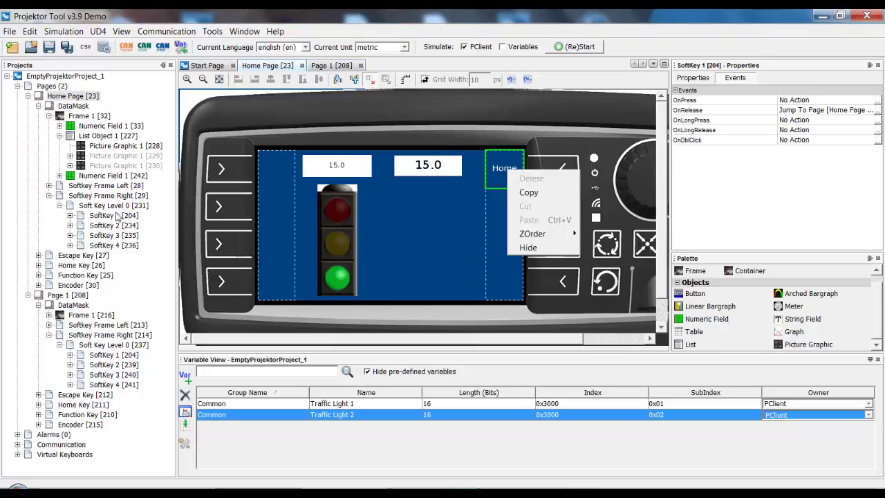
pyautogui.click(70, 220)
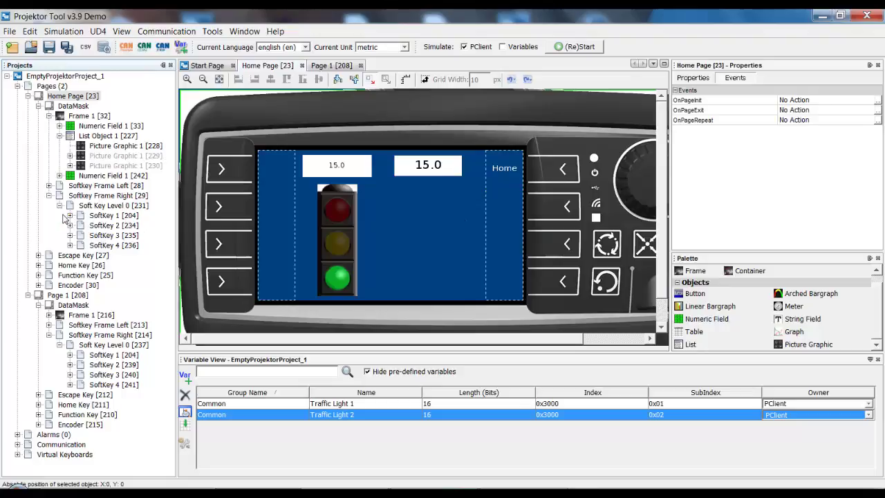
pyautogui.click(70, 215)
pyautogui.click(111, 226)
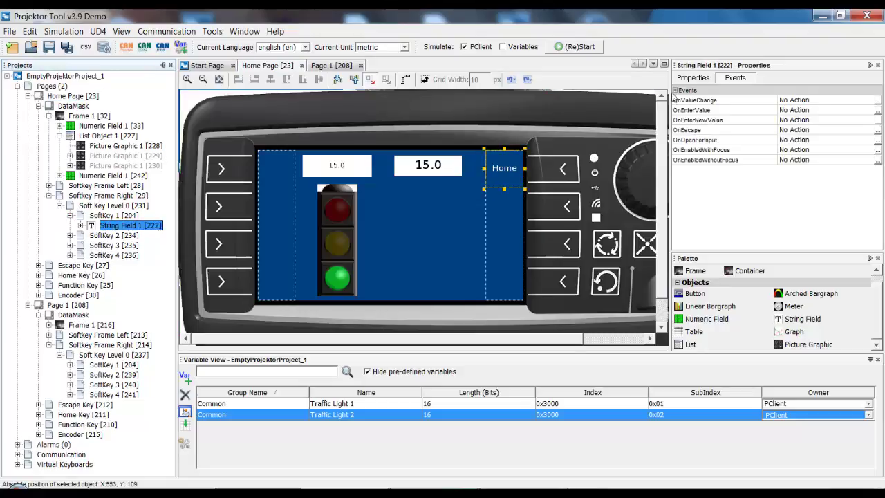
pyautogui.click(692, 77)
pyautogui.scroll(-5, 718, 170)
pyautogui.scroll(-5, 719, 170)
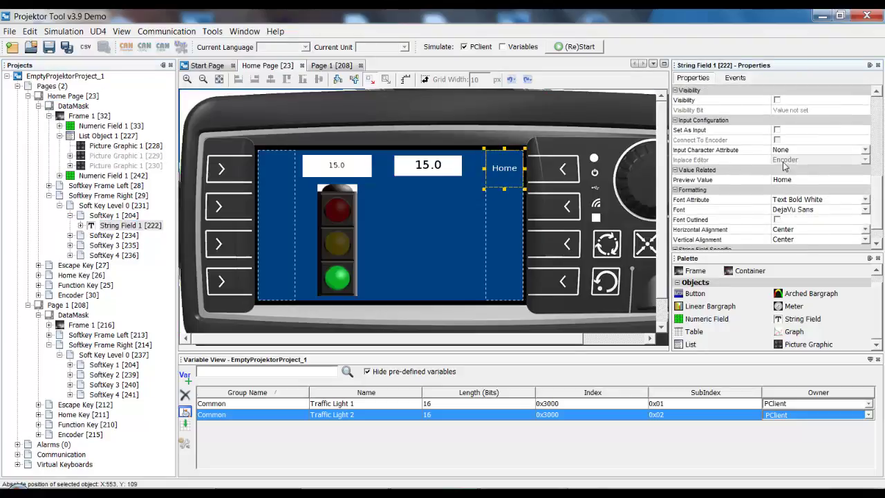
pyautogui.click(793, 180)
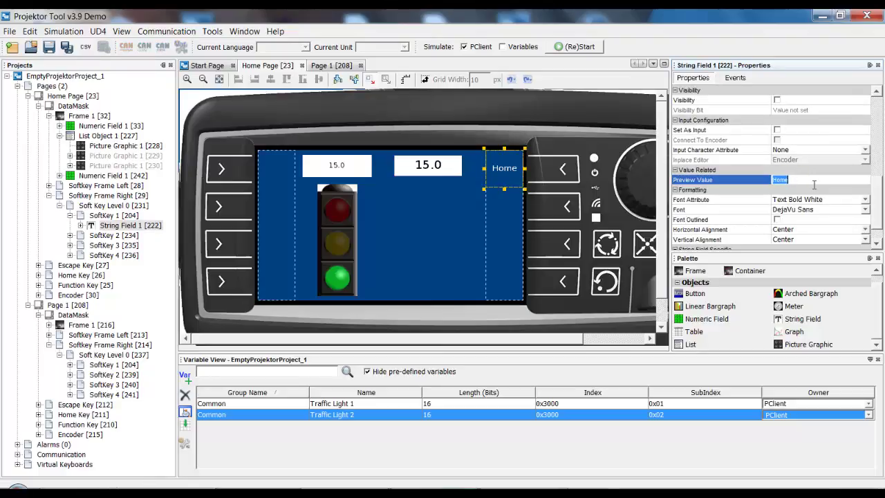
pyautogui.write('Default')
pyautogui.press('Return')
# - Check the referenced SoftKey 1 on Page 1 for the label change and return to the Home Page
pyautogui.click(331, 65)
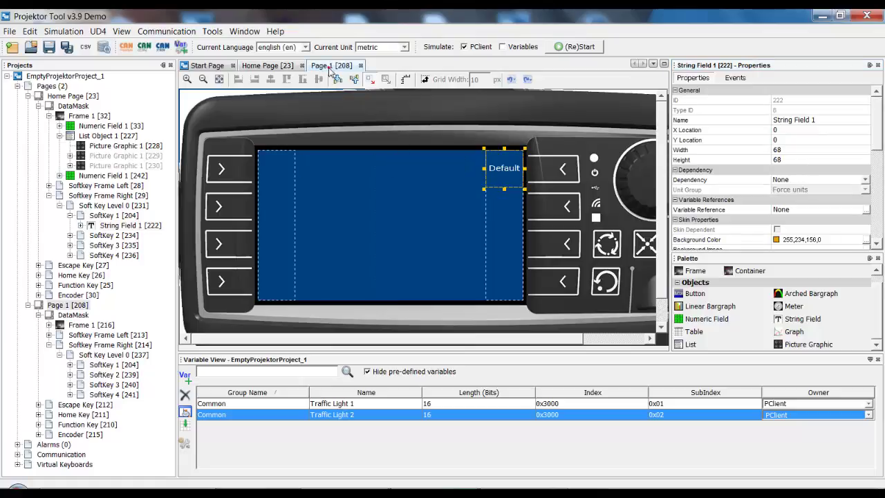
pyautogui.click(426, 183)
pyautogui.click(510, 176)
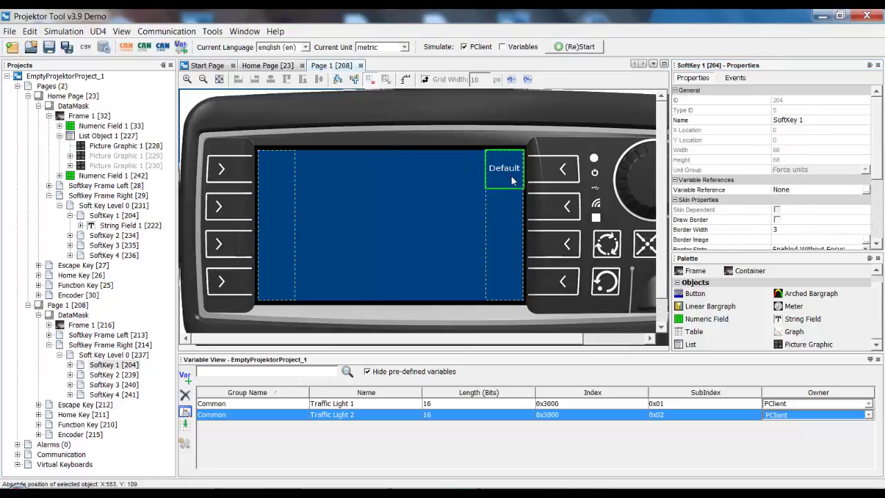
pyautogui.click(261, 66)
# - Examine the traffic light's list object on the Home Page and its three picture graphics
pyautogui.click(439, 242)
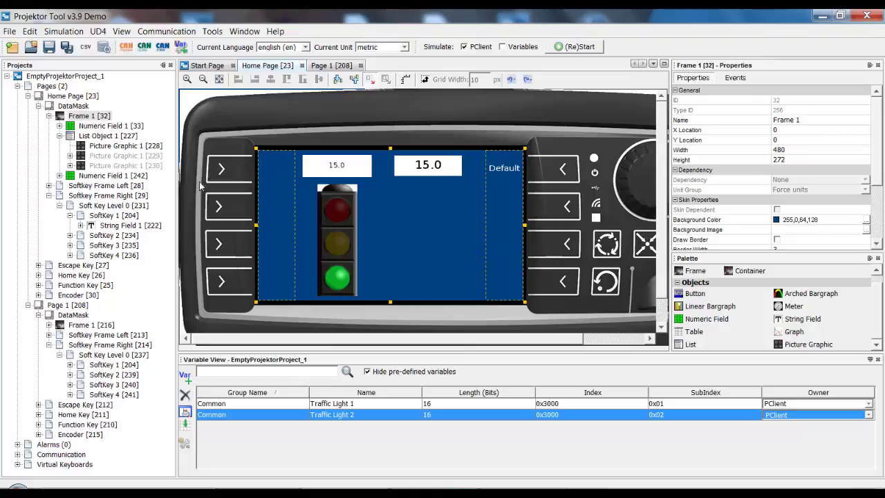
pyautogui.click(93, 136)
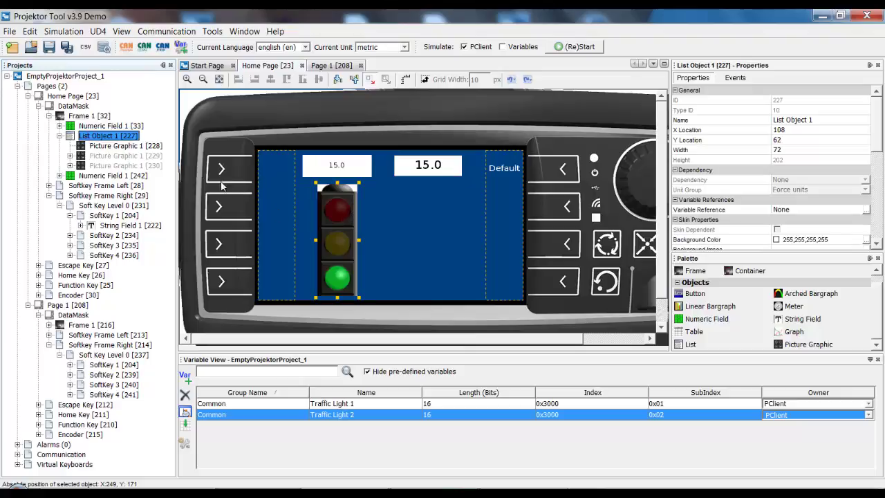
pyautogui.click(123, 147)
pyautogui.click(119, 164)
pyautogui.click(119, 155)
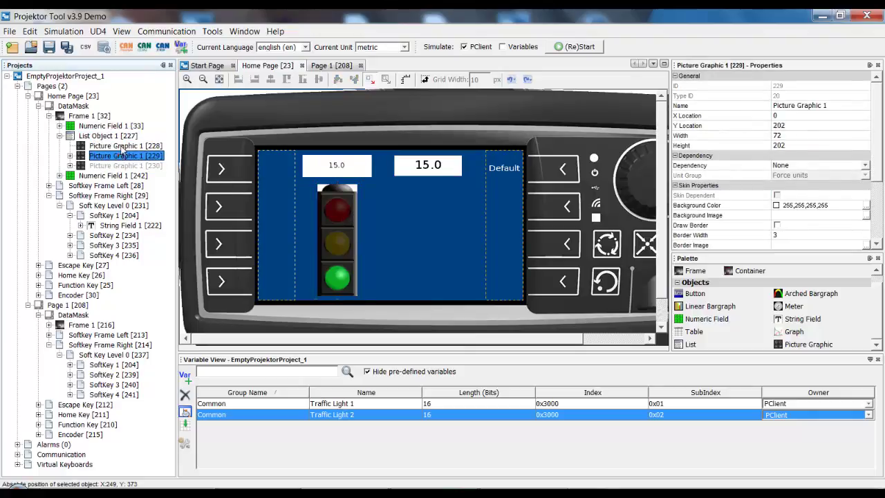
pyautogui.click(119, 146)
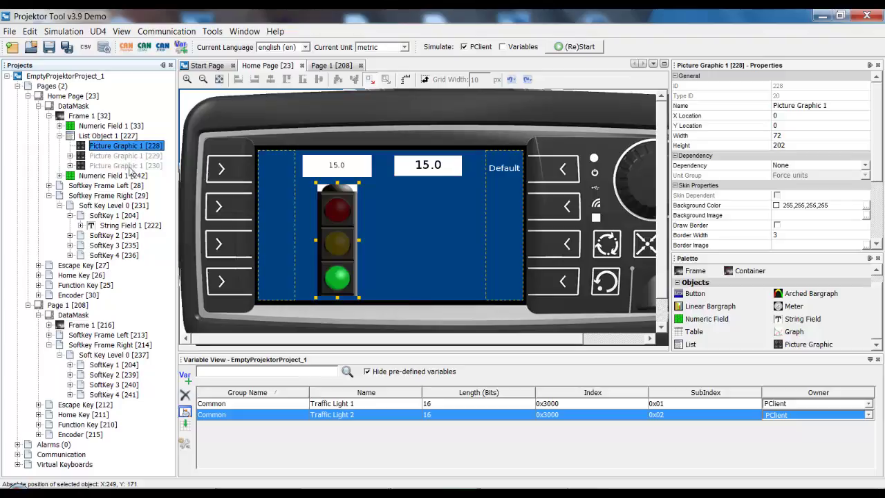
pyautogui.click(129, 167)
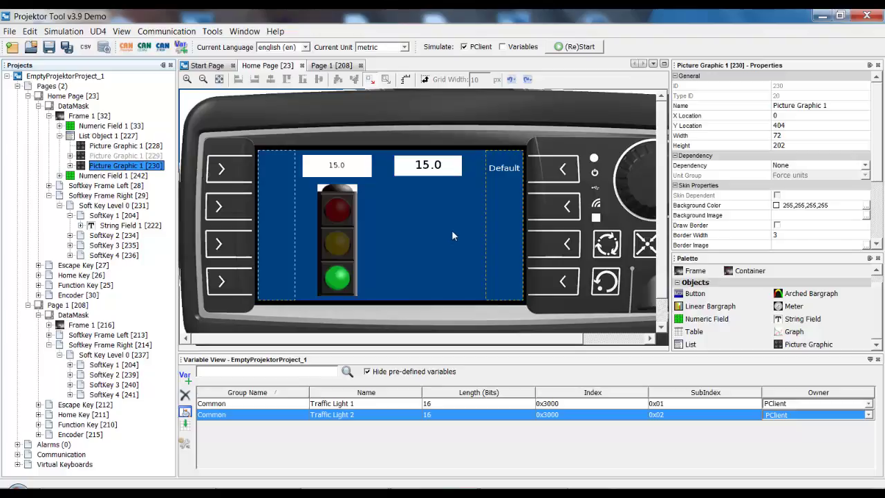
# - Copy the traffic light list object, shallow paste it into Frame 1, and place the copy at X 274, Y 62 below the second numeric field
pyautogui.click(339, 216)
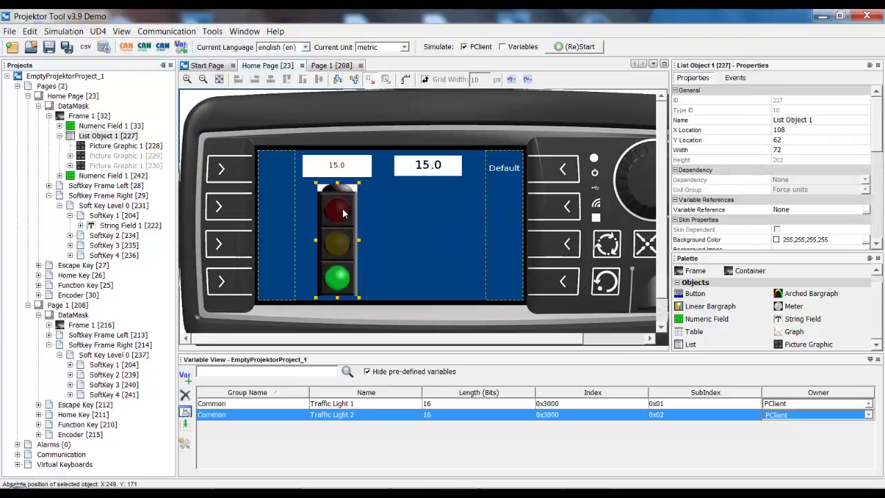
pyautogui.rightClick(342, 207)
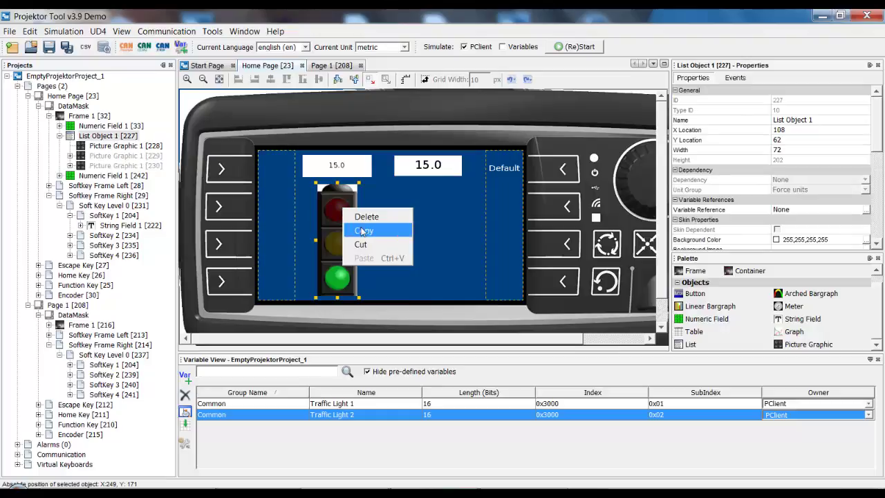
pyautogui.click(366, 228)
pyautogui.click(448, 244)
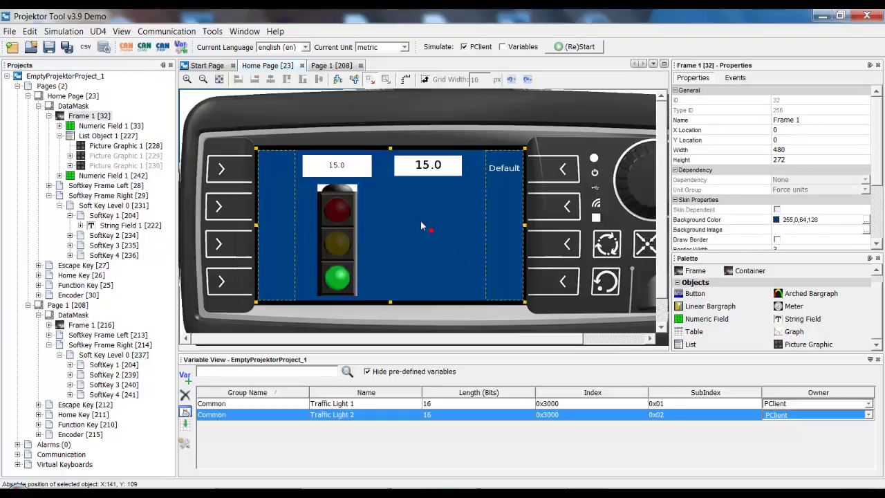
pyautogui.rightClick(420, 220)
pyautogui.moveTo(445, 271)
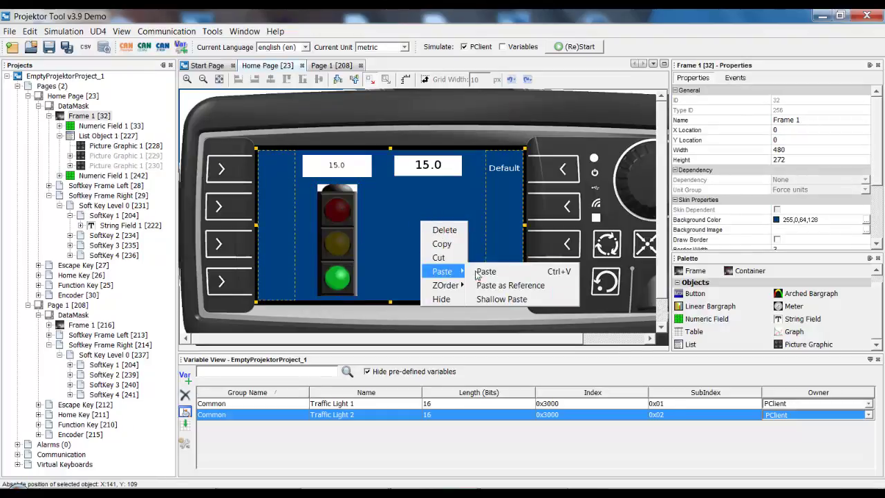
pyautogui.click(502, 300)
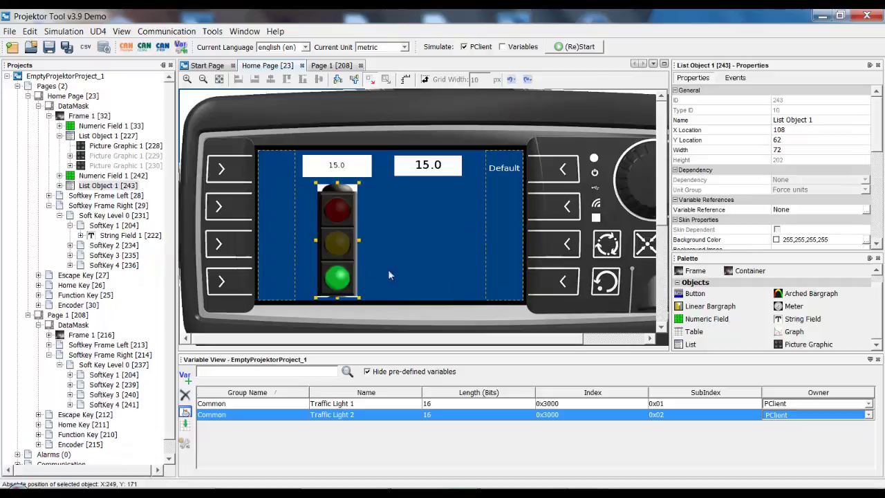
pyautogui.moveTo(341, 248); pyautogui.dragTo(433, 247)
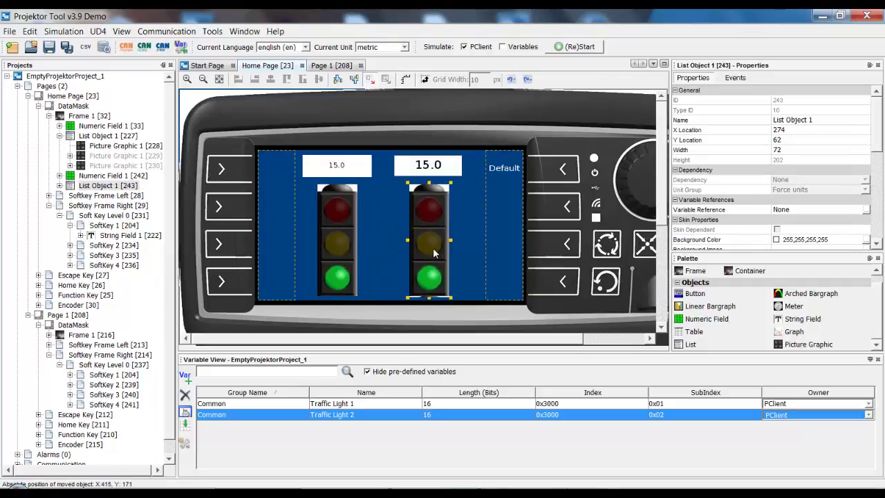
pyautogui.click(378, 258)
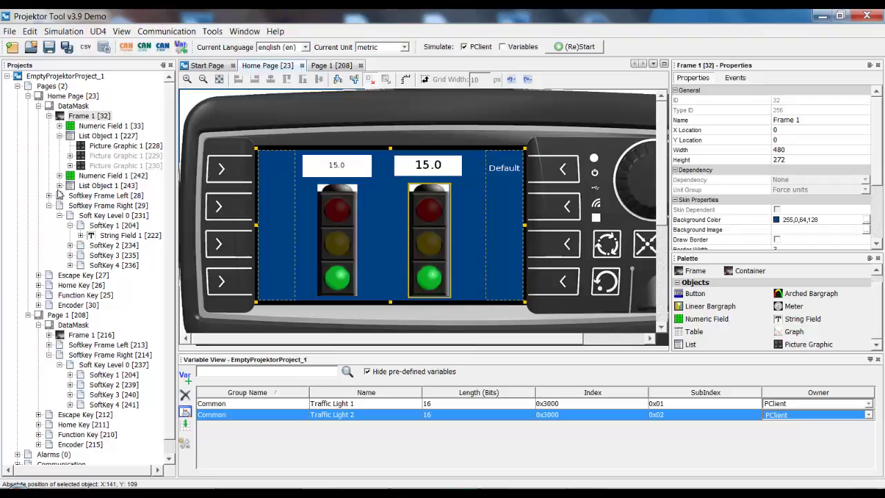
# - Compare the original and copied list objects, examining the IDs of the picture graphics inside the copy
pyautogui.click(74, 186)
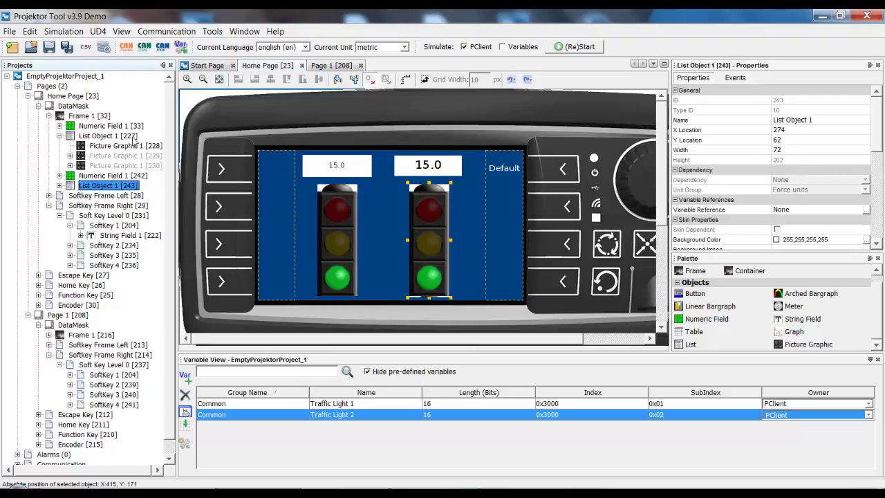
pyautogui.click(134, 137)
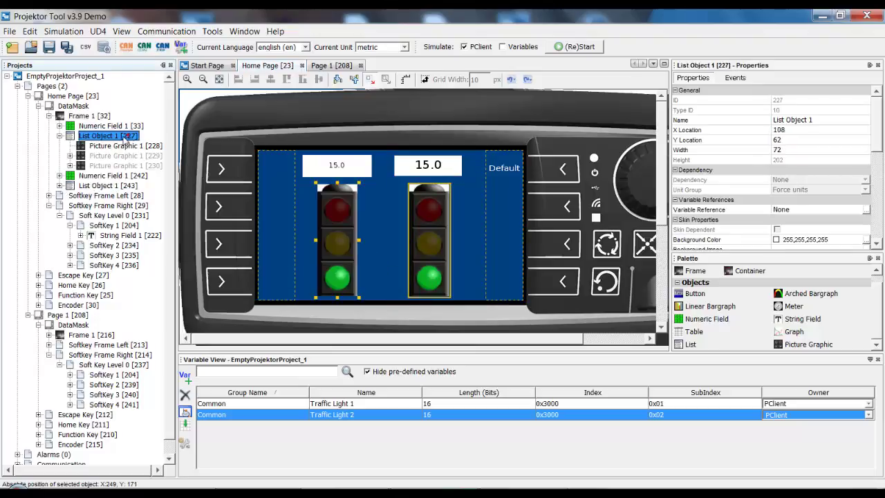
pyautogui.click(128, 188)
pyautogui.click(127, 139)
pyautogui.click(121, 187)
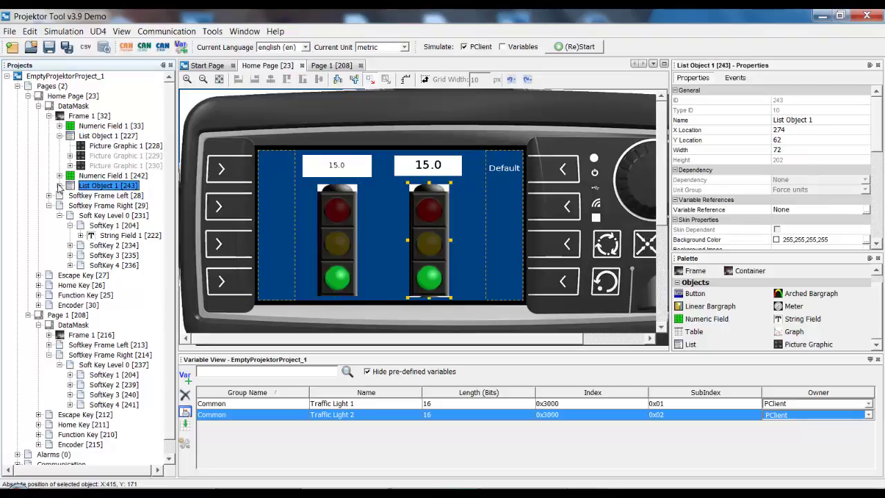
pyautogui.click(59, 185)
pyautogui.click(105, 197)
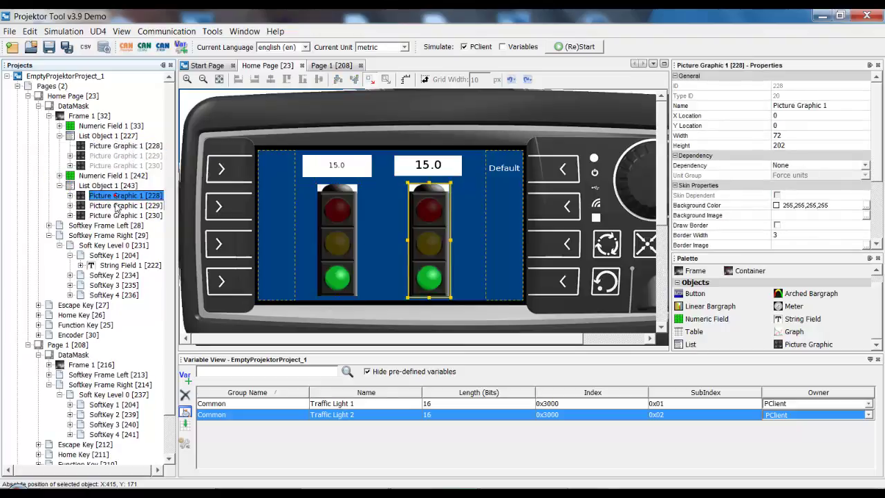
pyautogui.click(117, 206)
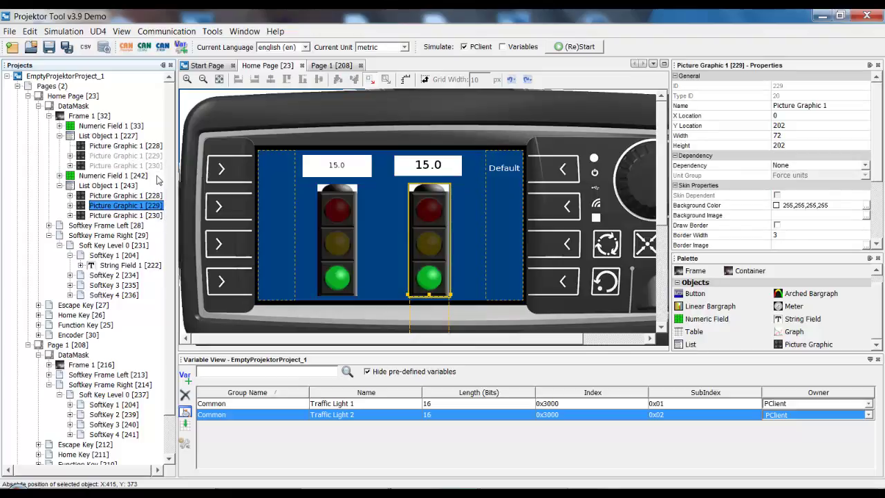
# - Link the Traffic Light 1 variable to the original list object and to the first numeric field as their variable reference
pyautogui.click(371, 404)
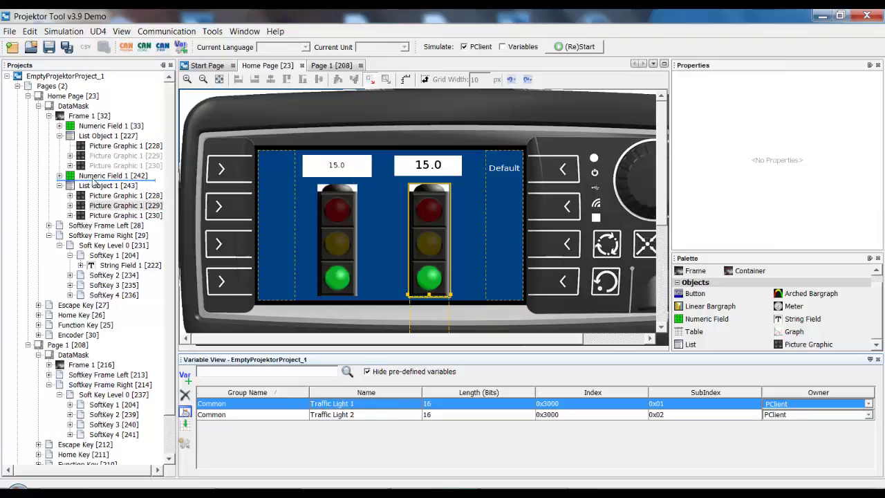
pyautogui.moveTo(92, 179); pyautogui.dragTo(103, 136)
pyautogui.click(148, 147)
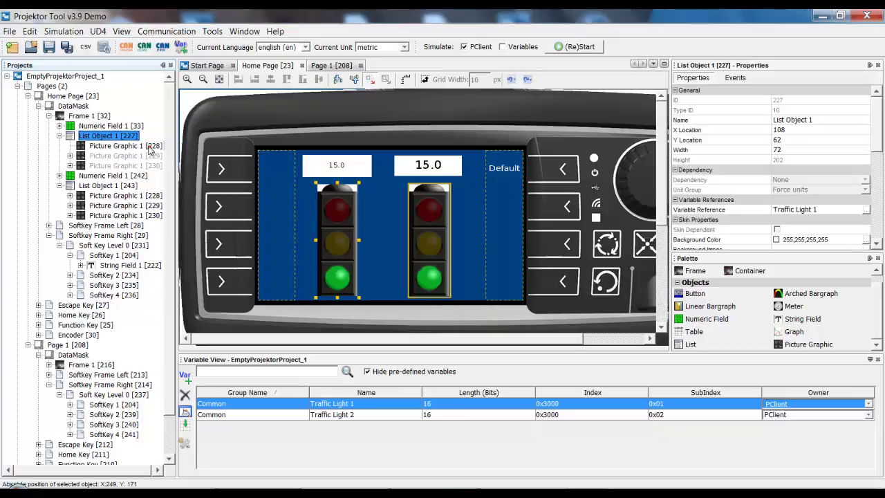
pyautogui.click(356, 403)
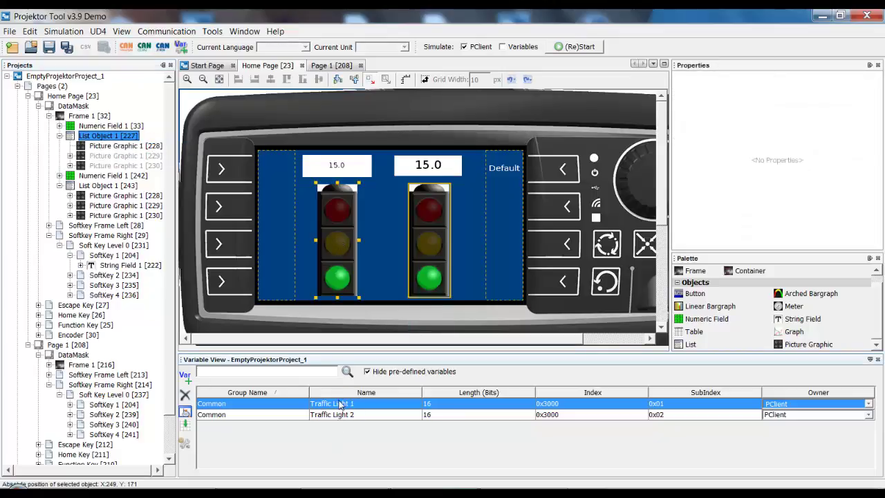
pyautogui.moveTo(339, 404); pyautogui.dragTo(351, 165)
pyautogui.click(379, 169)
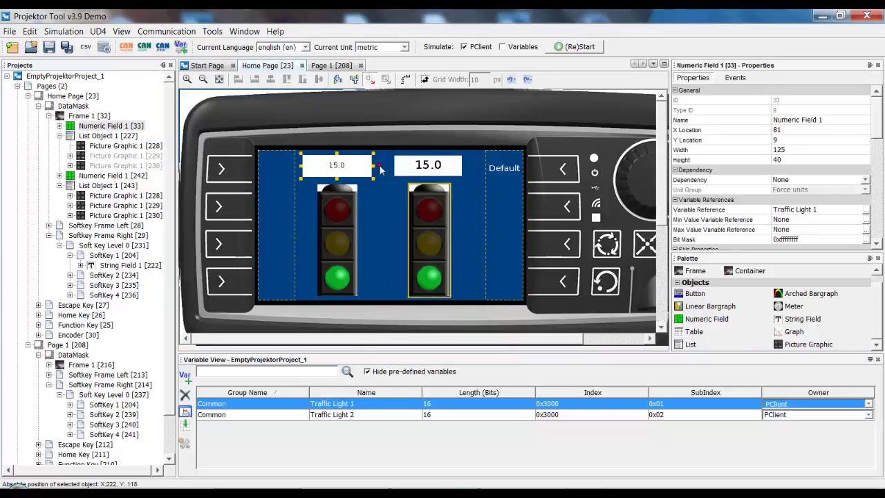
# - Link the Traffic Light 2 variable to the copied list object as its variable reference
pyautogui.click(341, 417)
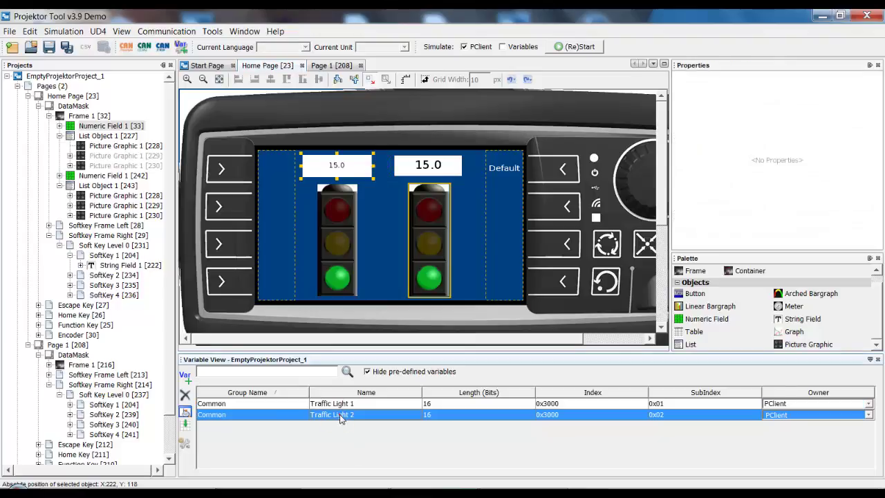
pyautogui.moveTo(341, 417); pyautogui.dragTo(146, 188)
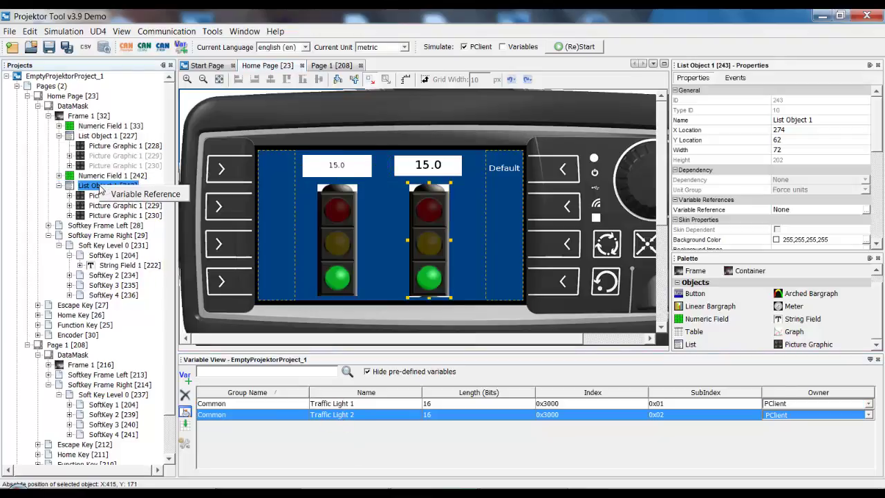
pyautogui.click(155, 195)
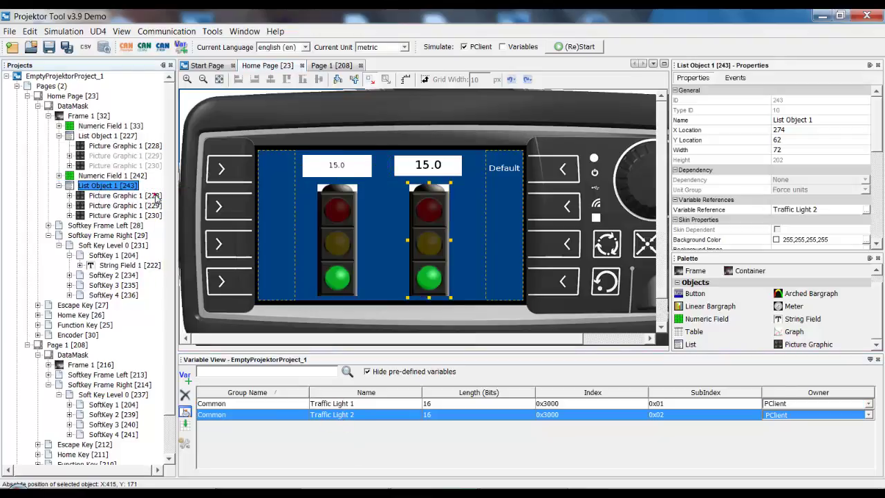
# - Enable Set As Input for the first numeric field and select the EmptyProjektorProject_1 project
pyautogui.click(412, 165)
pyautogui.scroll(-3, 734, 204)
pyautogui.scroll(-3, 734, 204)
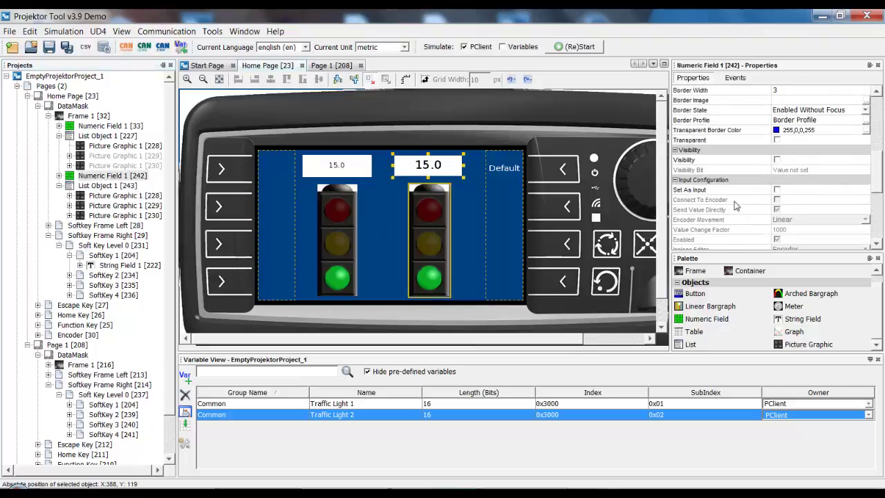
pyautogui.click(747, 162)
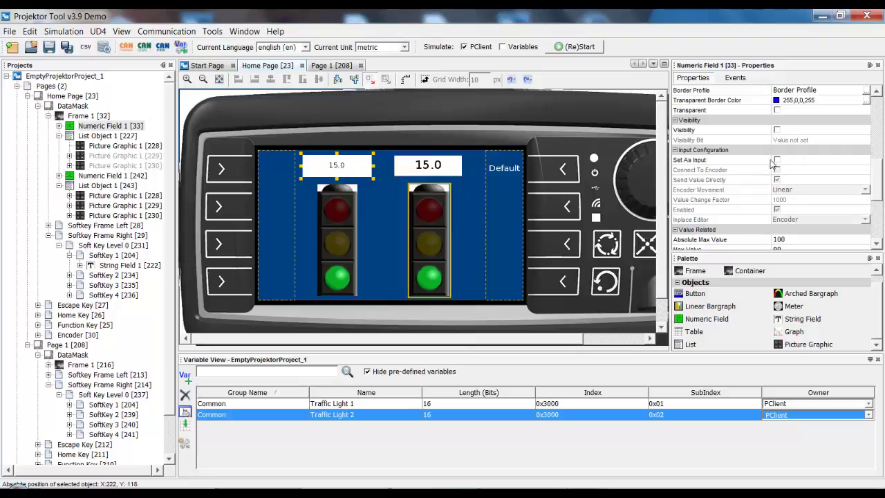
pyautogui.click(776, 160)
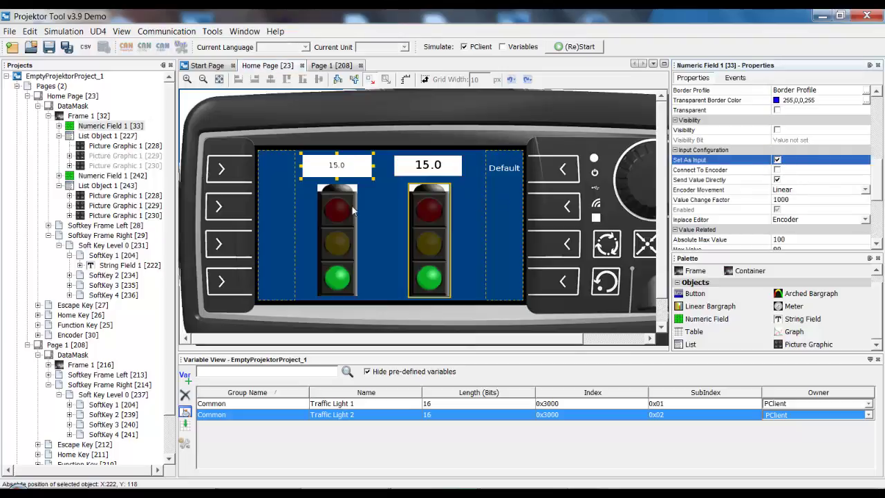
pyautogui.click(375, 208)
pyautogui.click(65, 76)
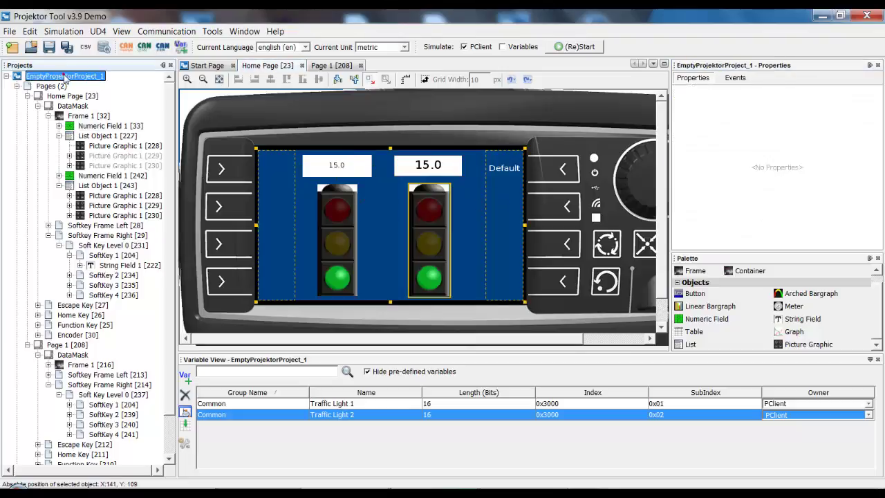
# - Save the EmptyProjektorProject_1 project and start its PClient simulation
pyautogui.click(48, 46)
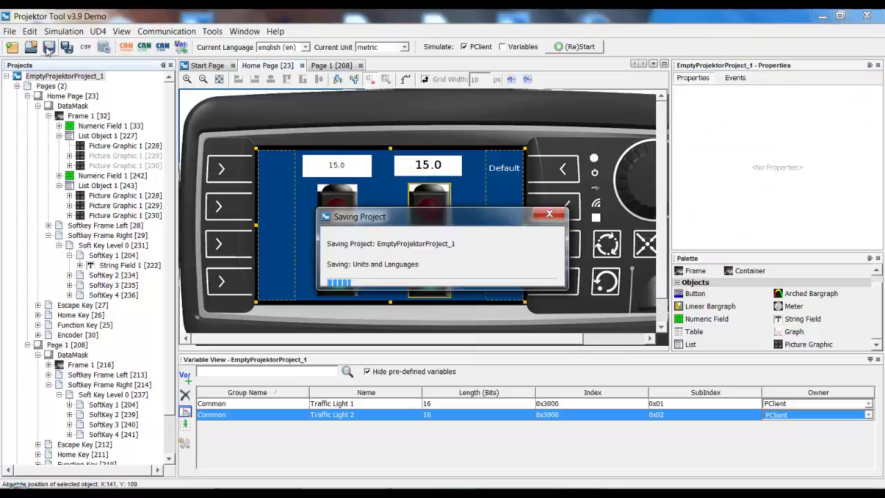
pyautogui.click(577, 47)
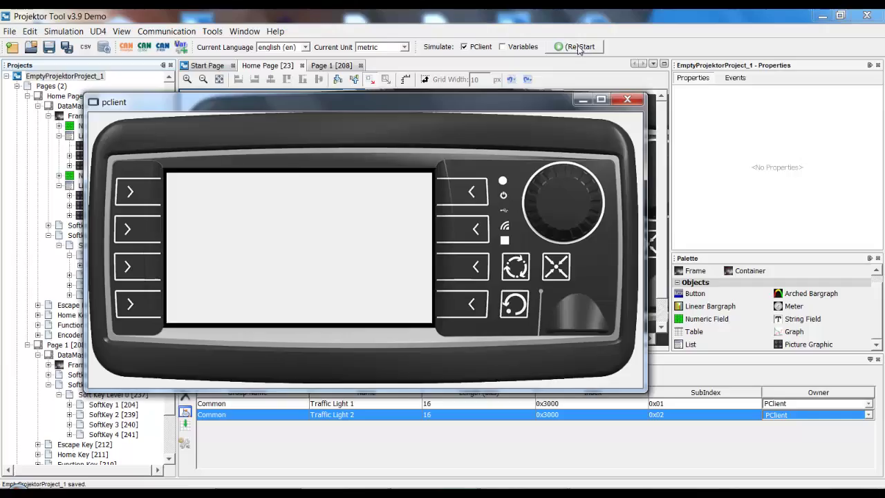
# - Test the first traffic light in the simulation by cycling its numeric field repeatedly between 0 and 2, ending at 0
pyautogui.click(260, 196)
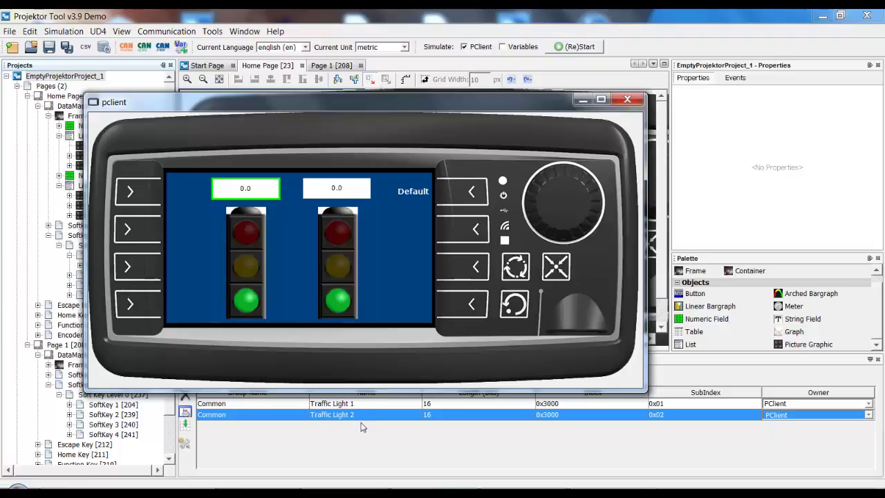
pyautogui.scroll(1, 261, 190)
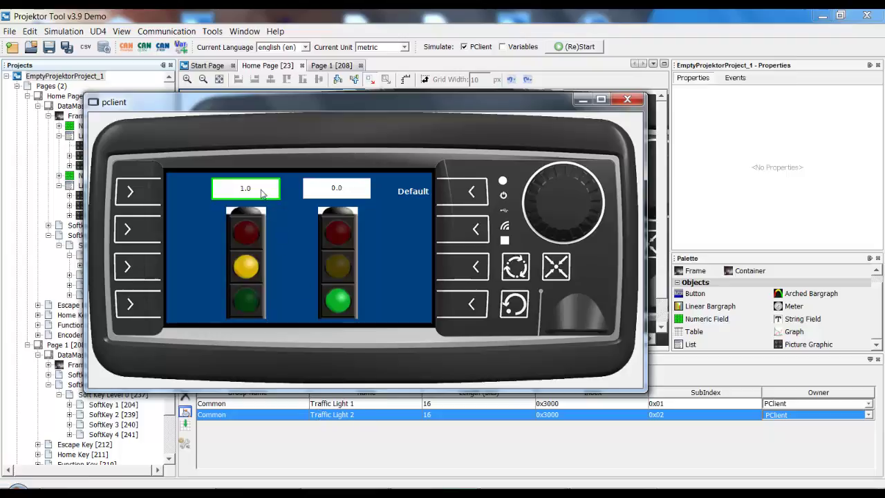
pyautogui.scroll(1, 262, 195)
pyautogui.scroll(-2, 268, 195)
pyautogui.scroll(2, 268, 195)
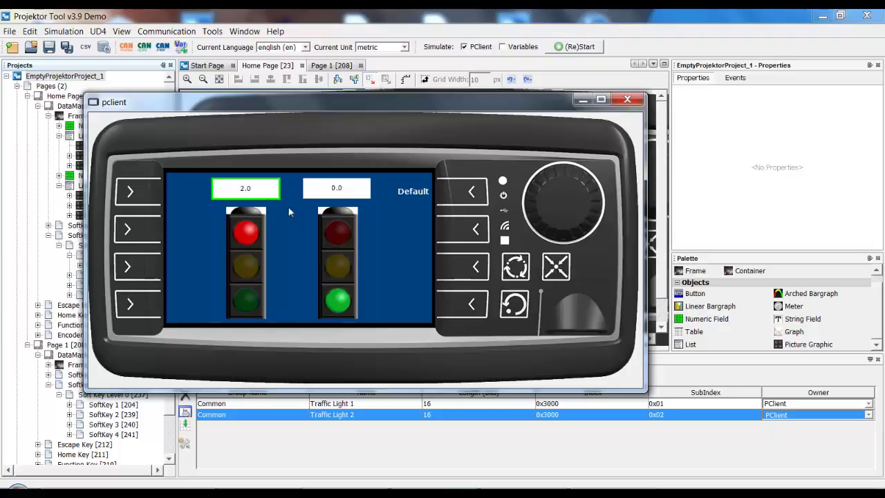
pyautogui.scroll(-2, 267, 193)
pyautogui.scroll(2, 264, 191)
pyautogui.scroll(-2, 264, 192)
pyautogui.scroll(2, 266, 192)
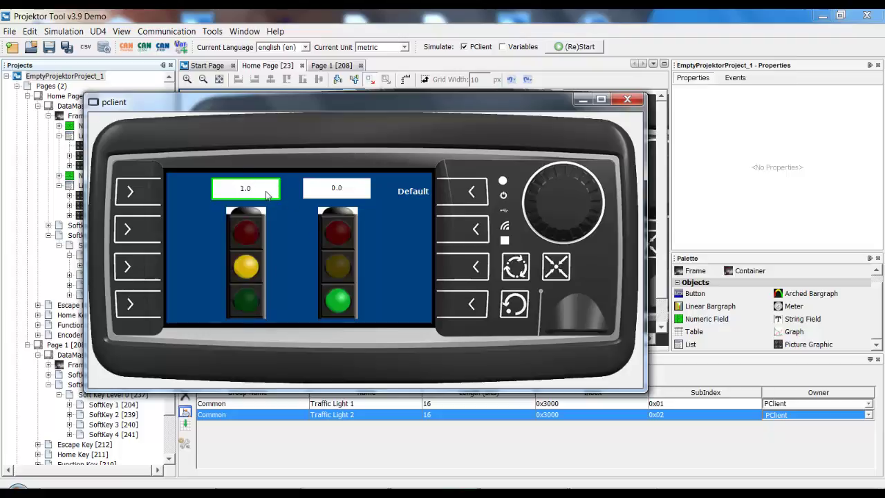
pyautogui.scroll(-2, 267, 194)
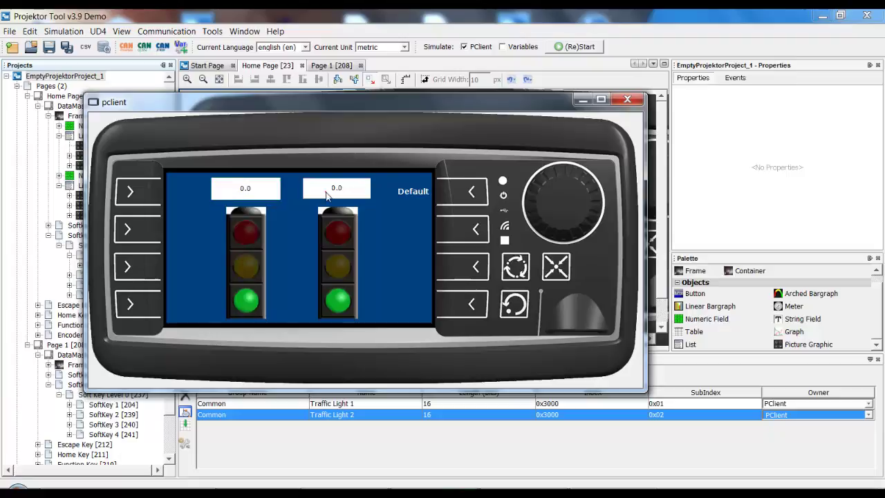
# - Test the second traffic light by cycling its numeric field between 0 and 2, ending at 0, and close the simulation
pyautogui.scroll(1, 356, 193)
pyautogui.scroll(1, 356, 194)
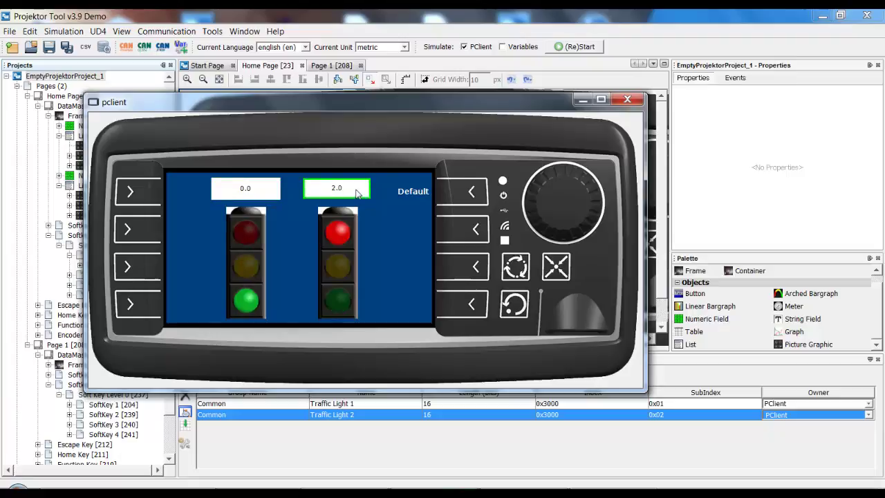
pyautogui.scroll(-2, 356, 194)
pyautogui.scroll(2, 355, 193)
pyautogui.scroll(-2, 356, 194)
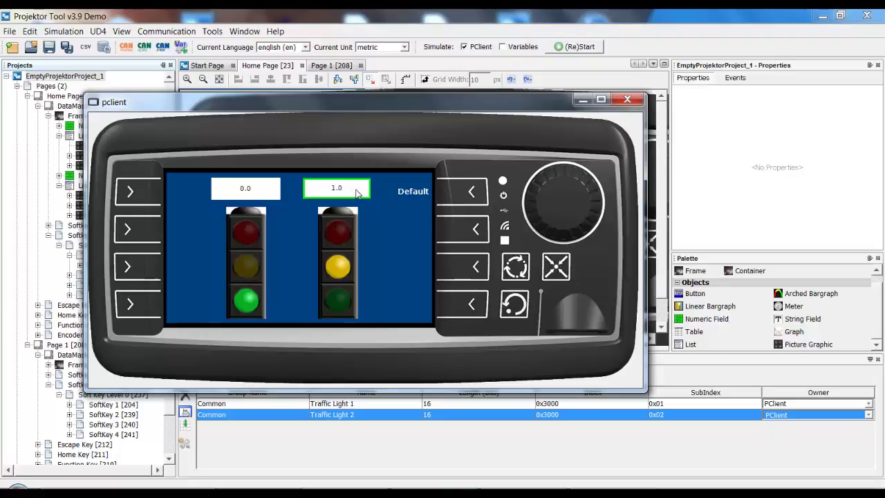
pyautogui.click(286, 243)
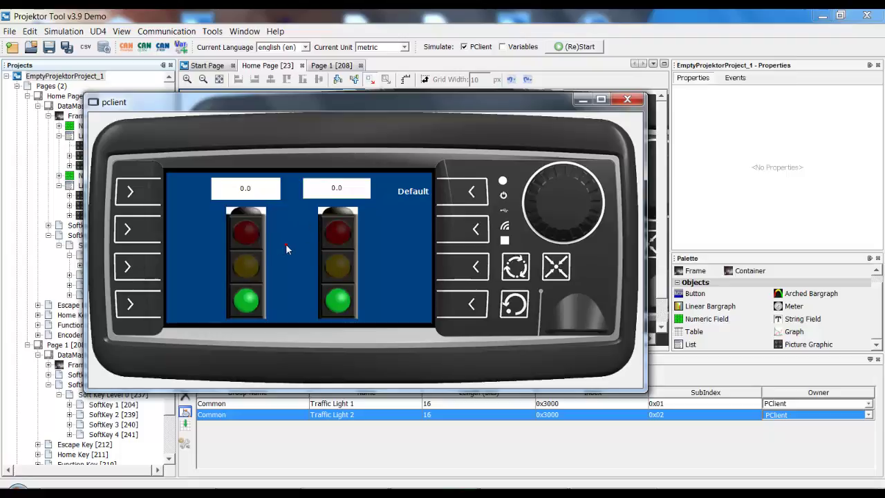
pyautogui.click(622, 98)
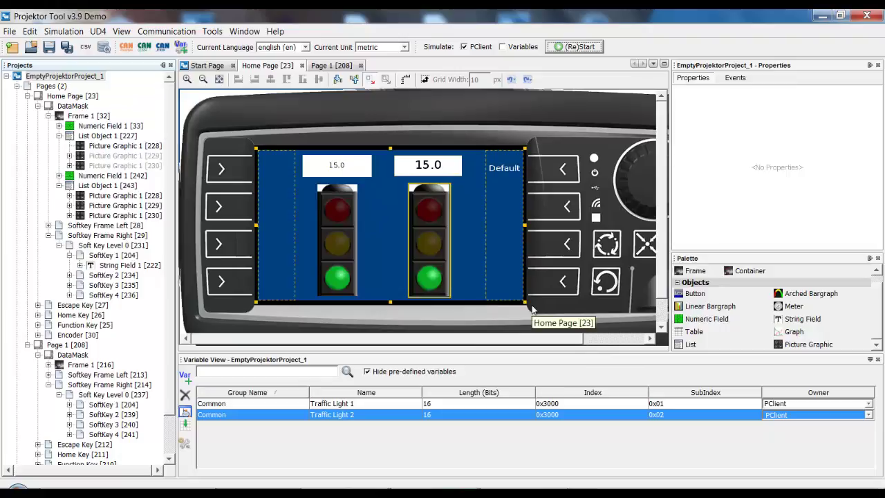